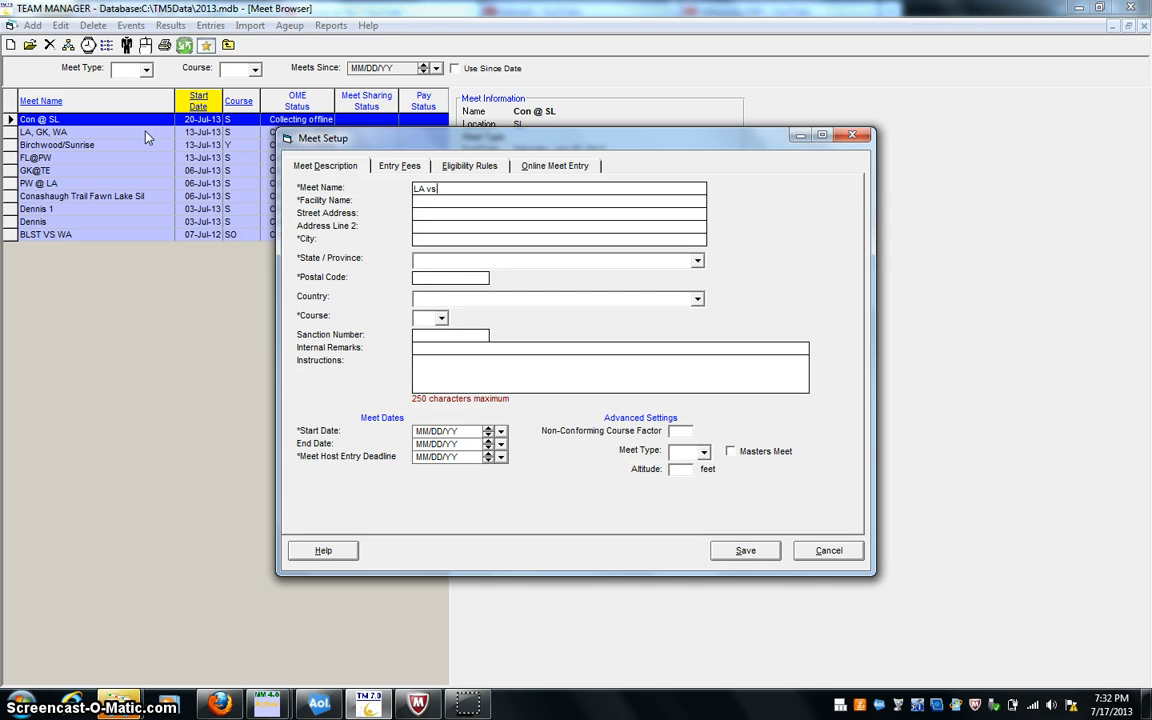
# - Name the new meet LA vs BL, with LA as the facility name and Dingmans as the city
pyautogui.write('BL')
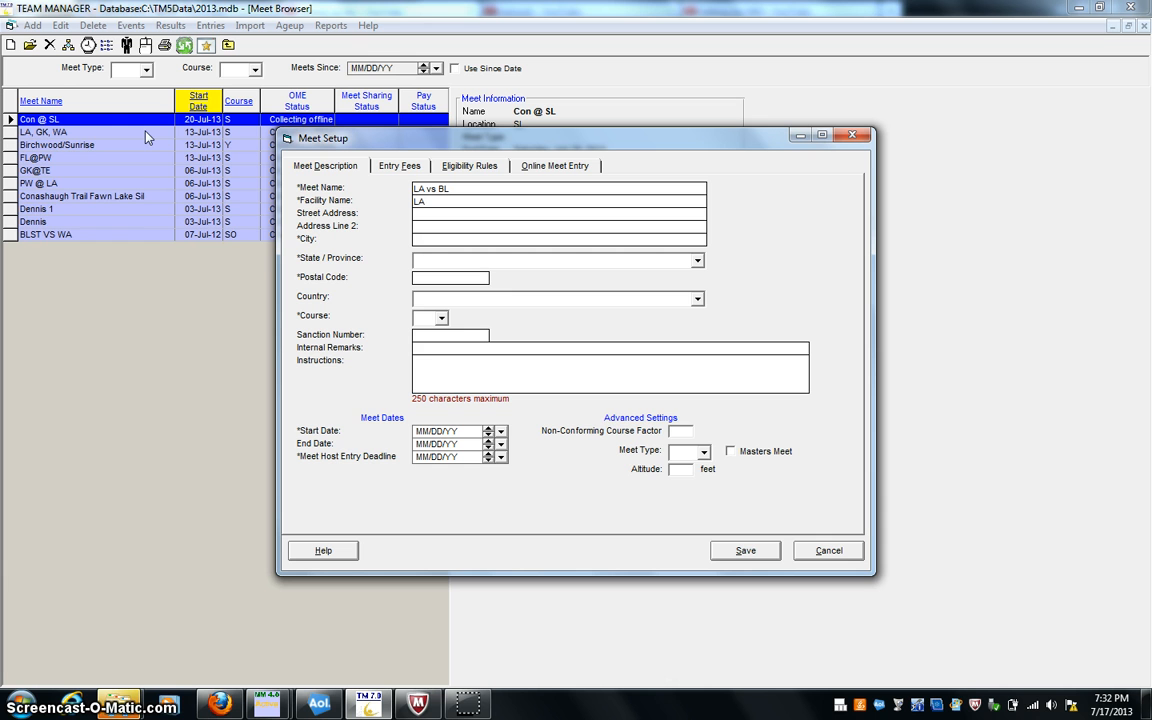
pyautogui.click(430, 243)
pyautogui.write('D')
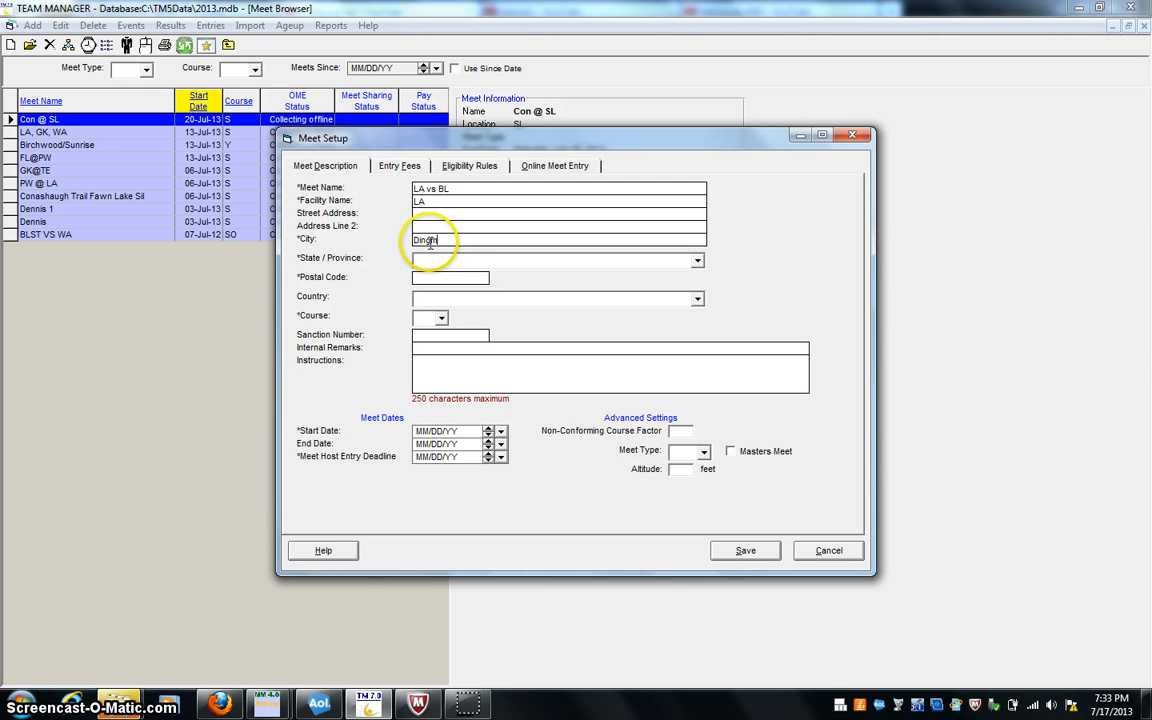
pyautogui.write('ingman')
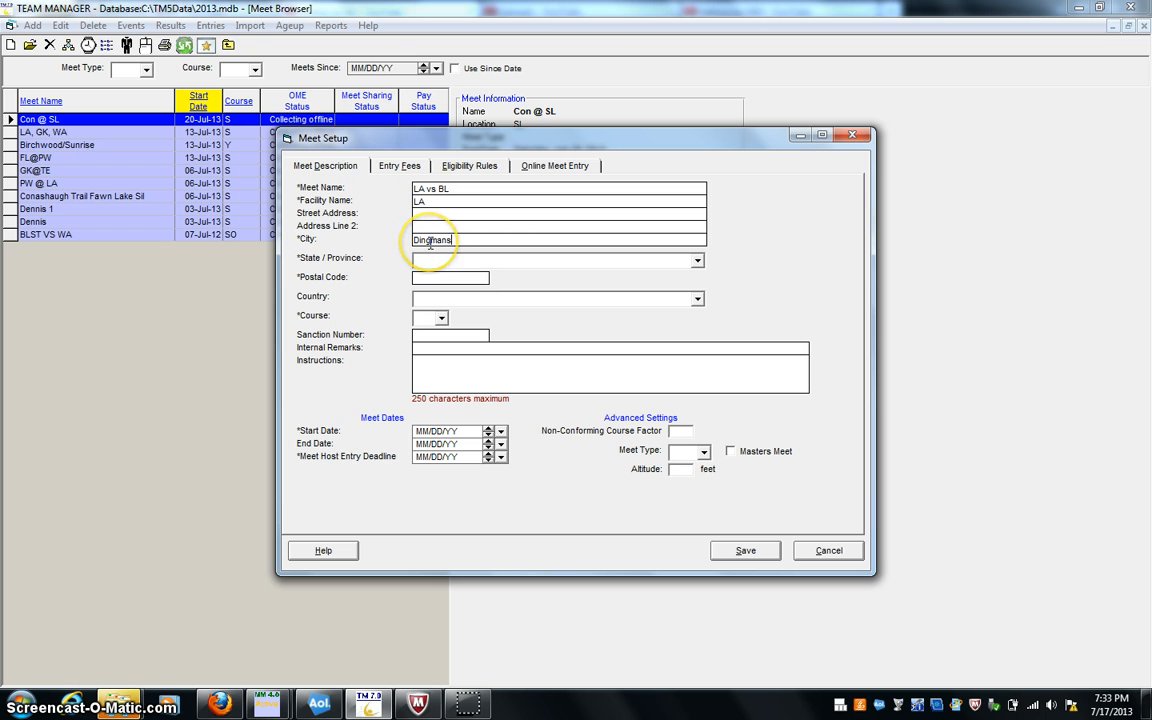
pyautogui.write('s')
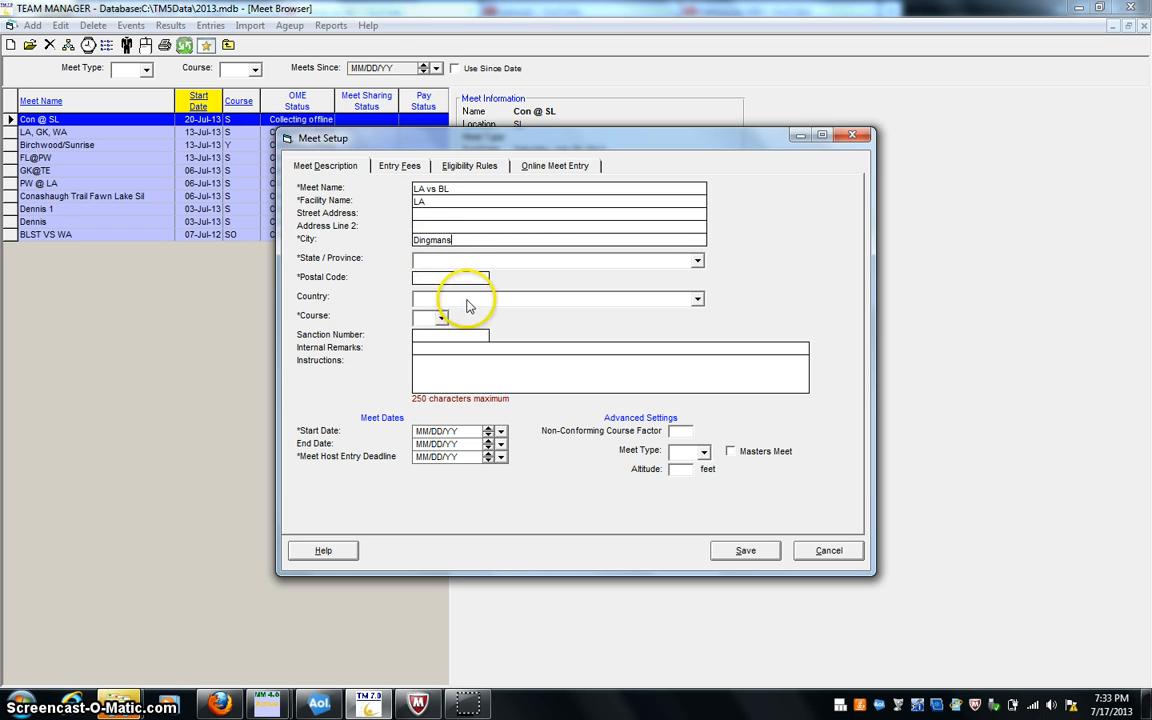
# - Set the meet's state to PA and its postal code to 18328
pyautogui.click(441, 262)
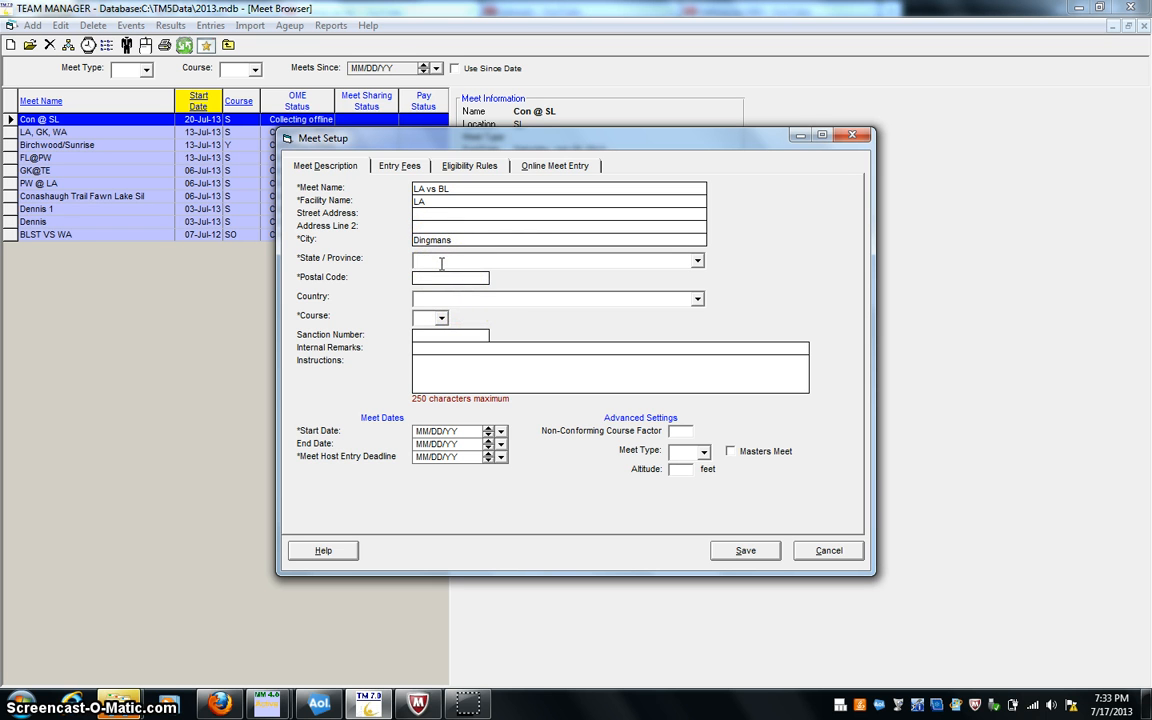
pyautogui.write('p')
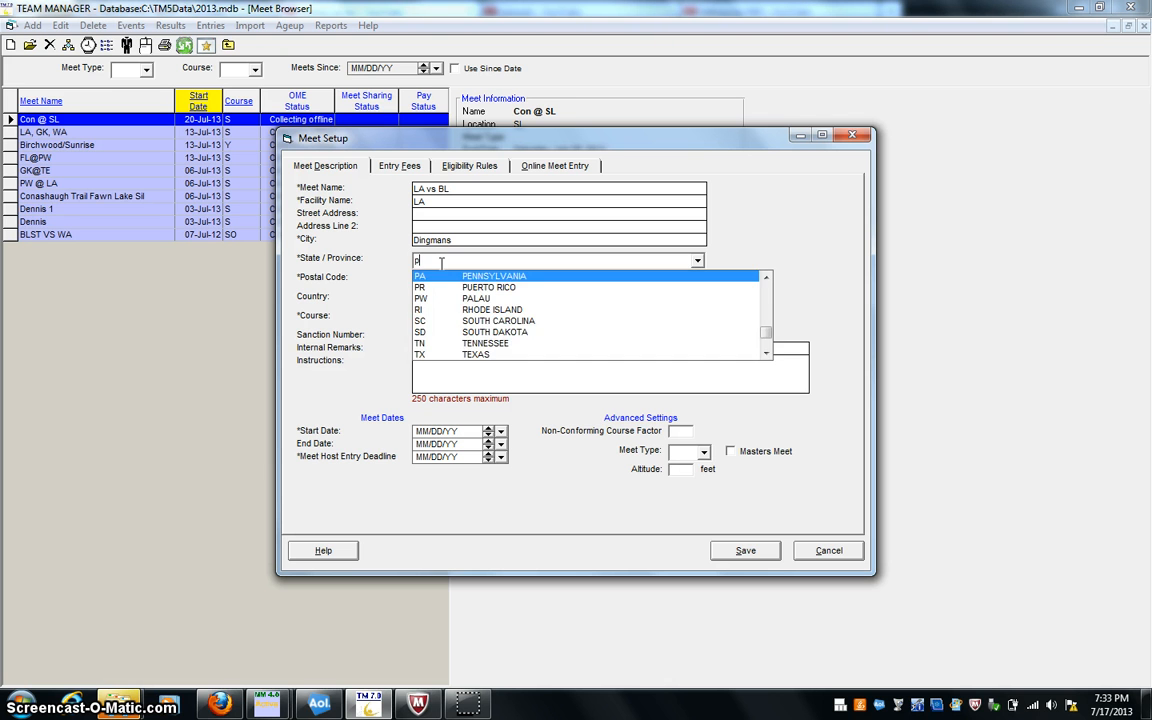
pyautogui.press('Return')
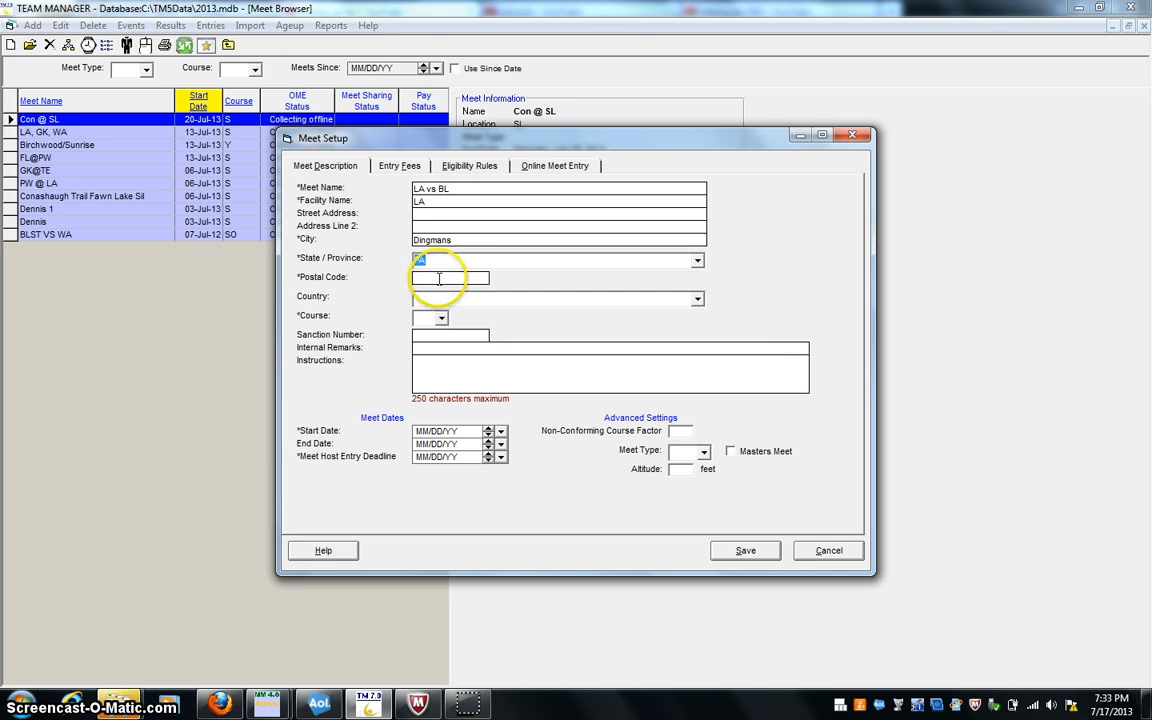
pyautogui.click(437, 277)
pyautogui.write('1832')
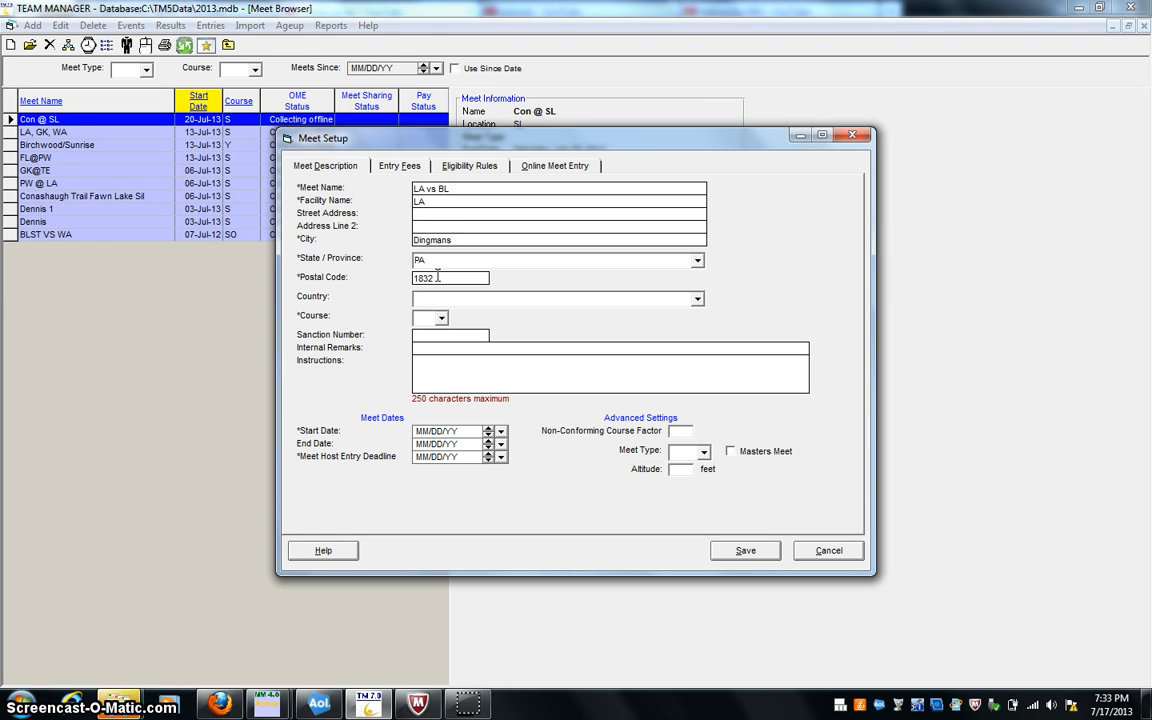
pyautogui.write('8')
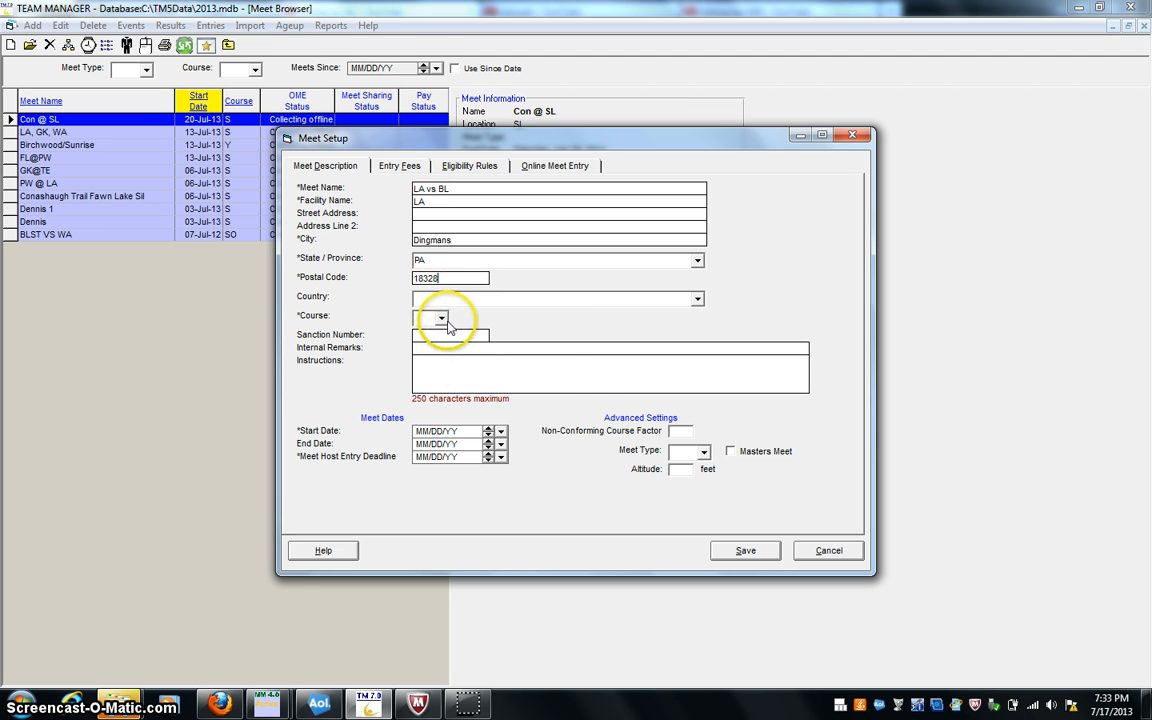
# - Set the meet's course to S, which converts all best times to SC Meters
pyautogui.click(441, 318)
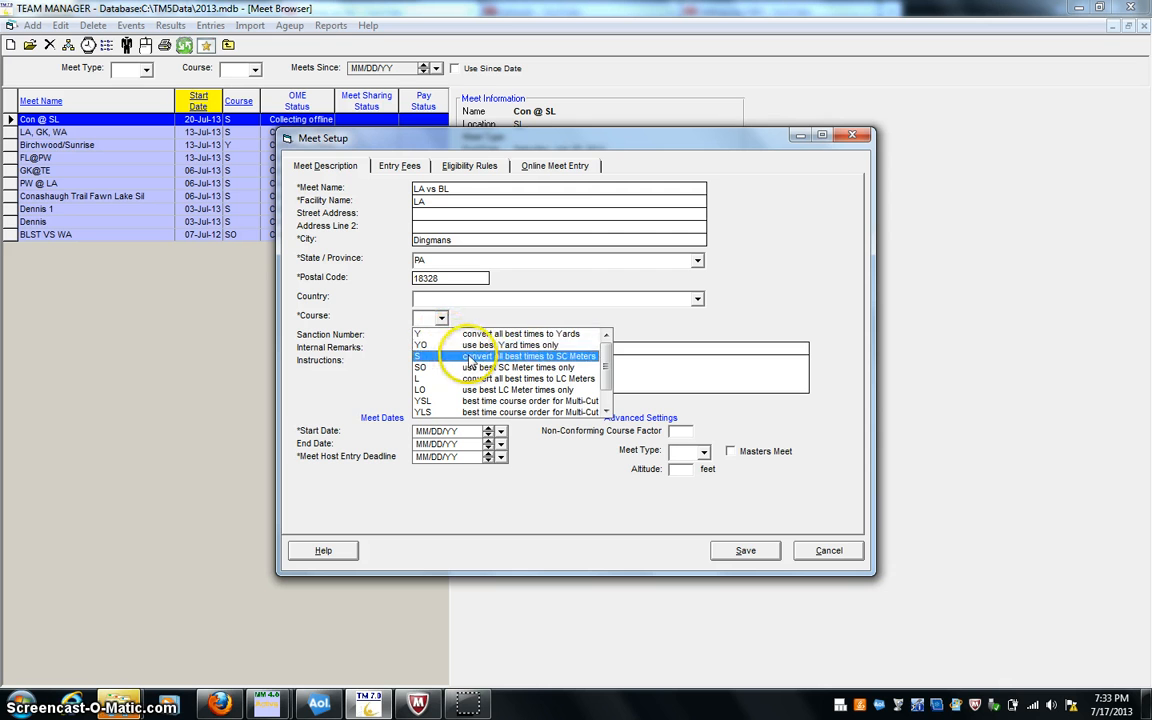
pyautogui.click(473, 357)
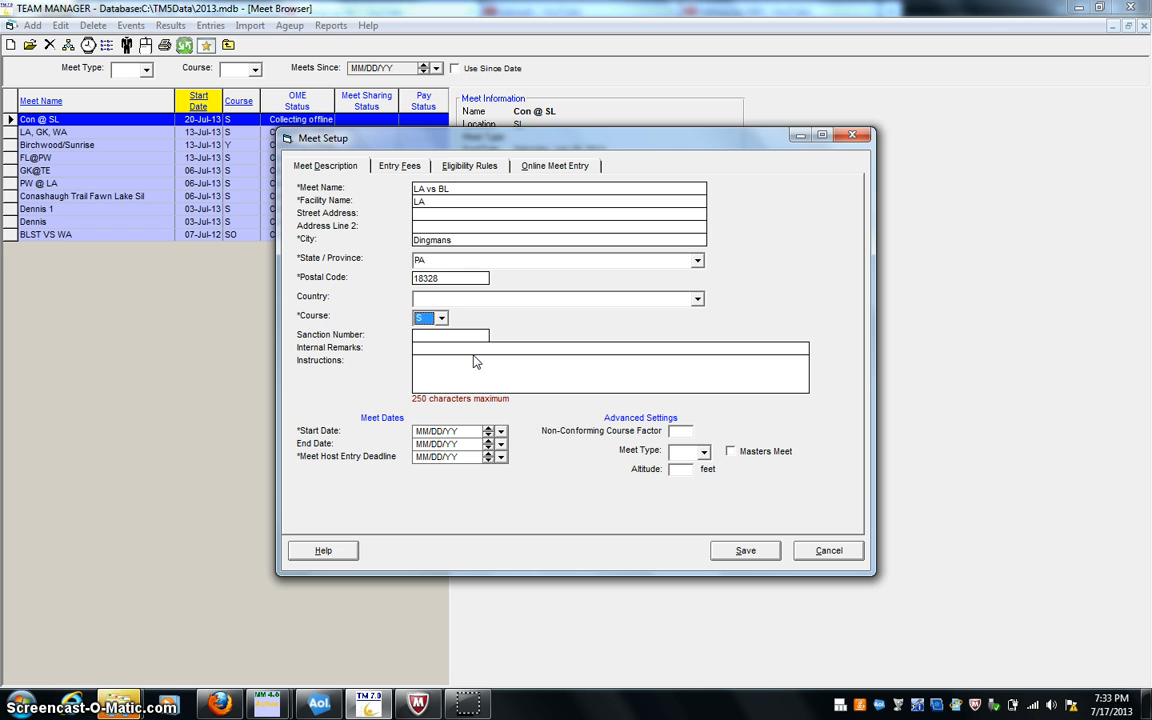
pyautogui.click(442, 317)
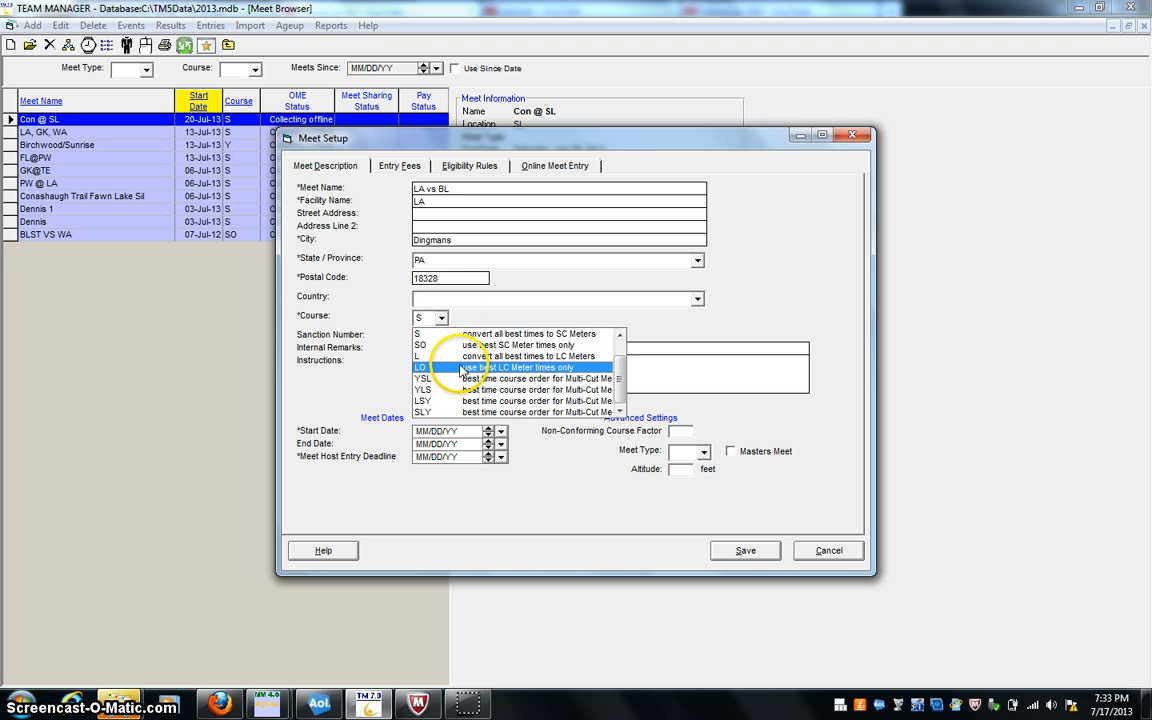
pyautogui.click(622, 361)
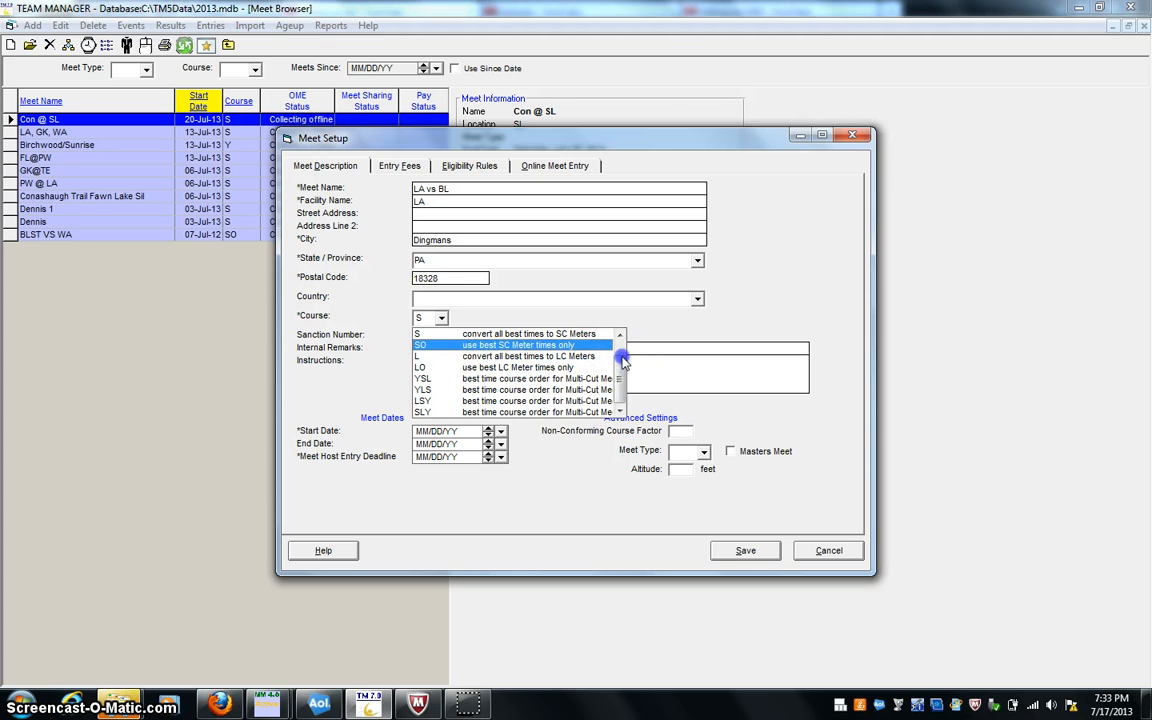
pyautogui.moveTo(622, 361); pyautogui.dragTo(621, 349)
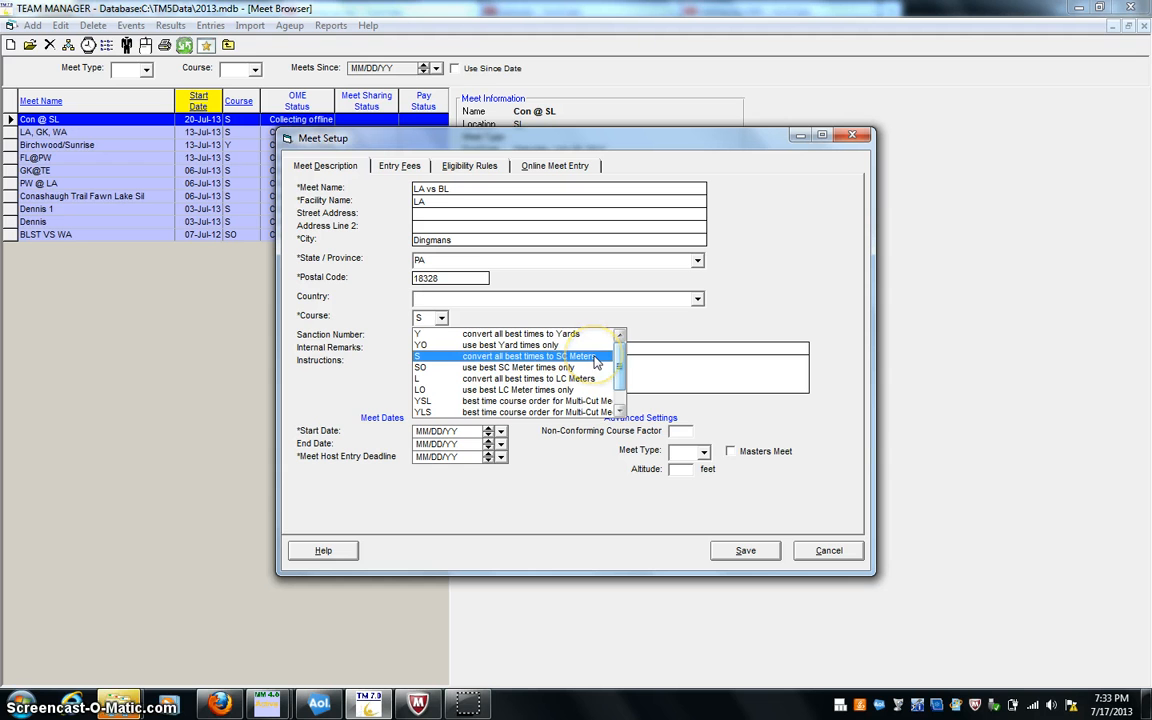
pyautogui.click(594, 357)
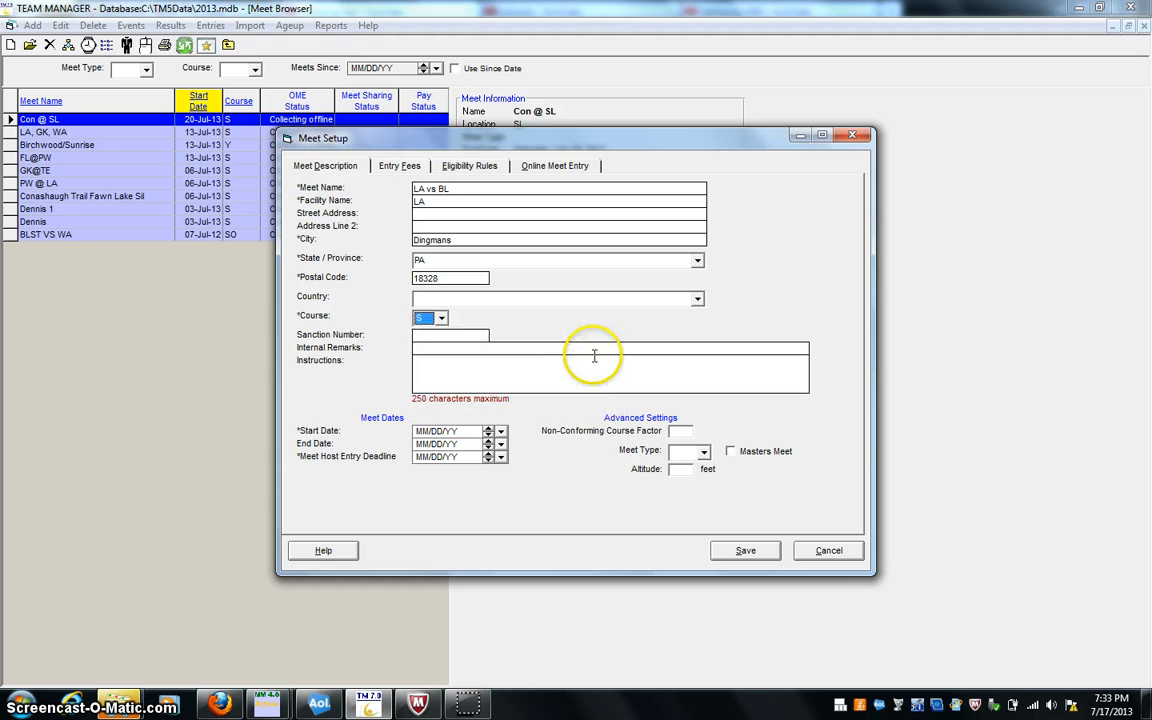
# - Set the meet's start and end dates to Jul 20, 2013 and the meet host entry deadline to Jul 04, 2013
pyautogui.click(501, 431)
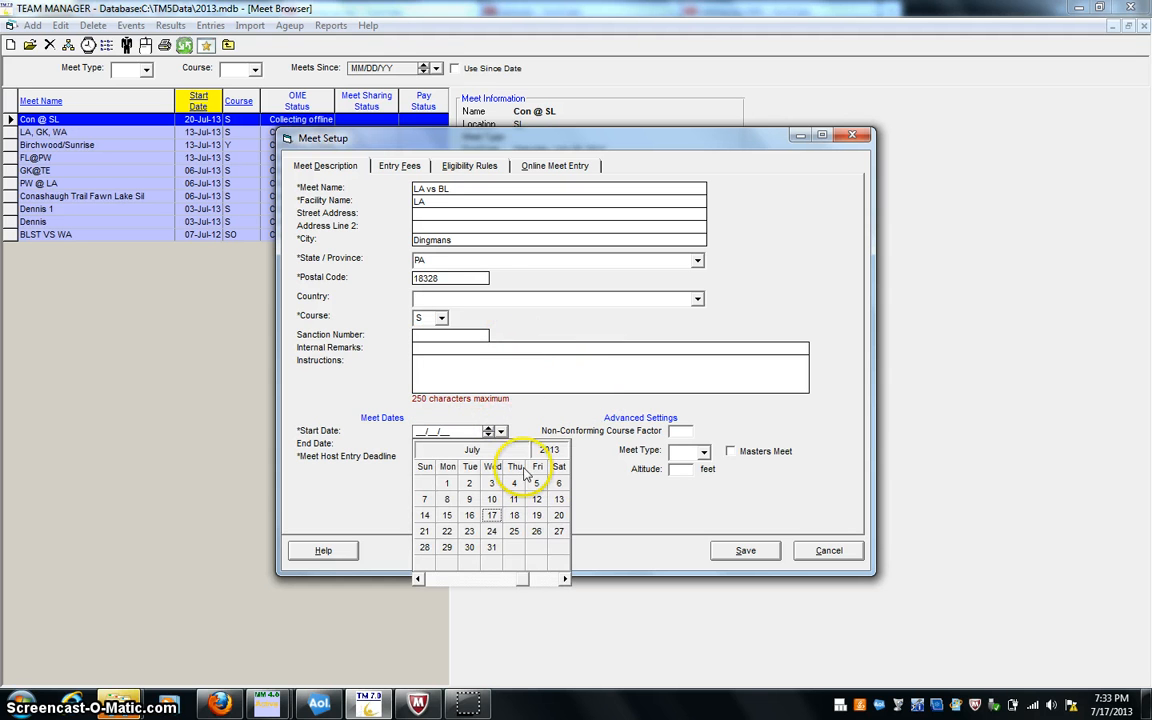
pyautogui.click(559, 515)
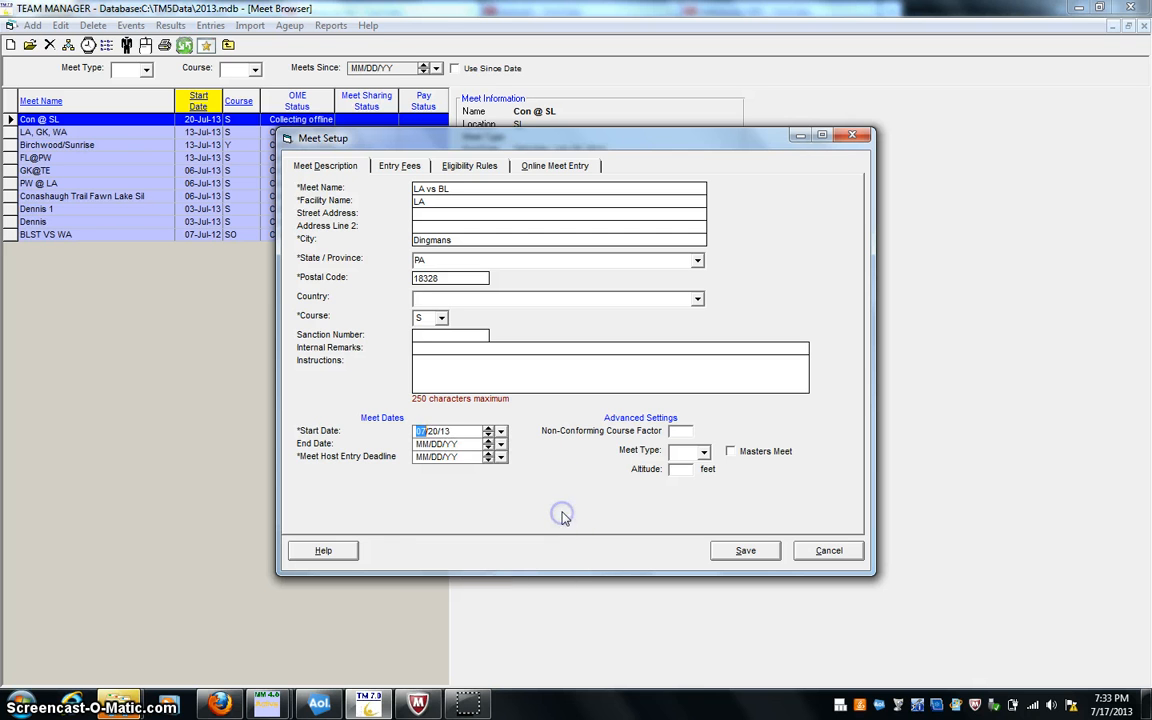
pyautogui.click(501, 444)
pyautogui.click(558, 528)
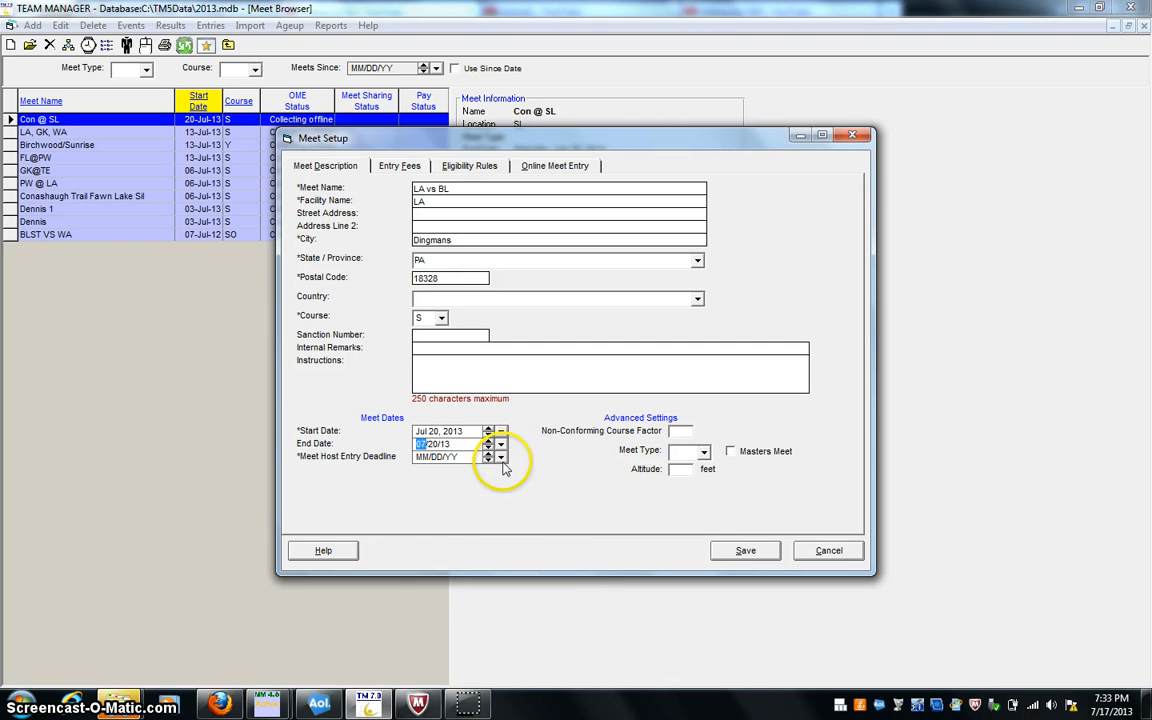
pyautogui.click(501, 457)
pyautogui.click(514, 508)
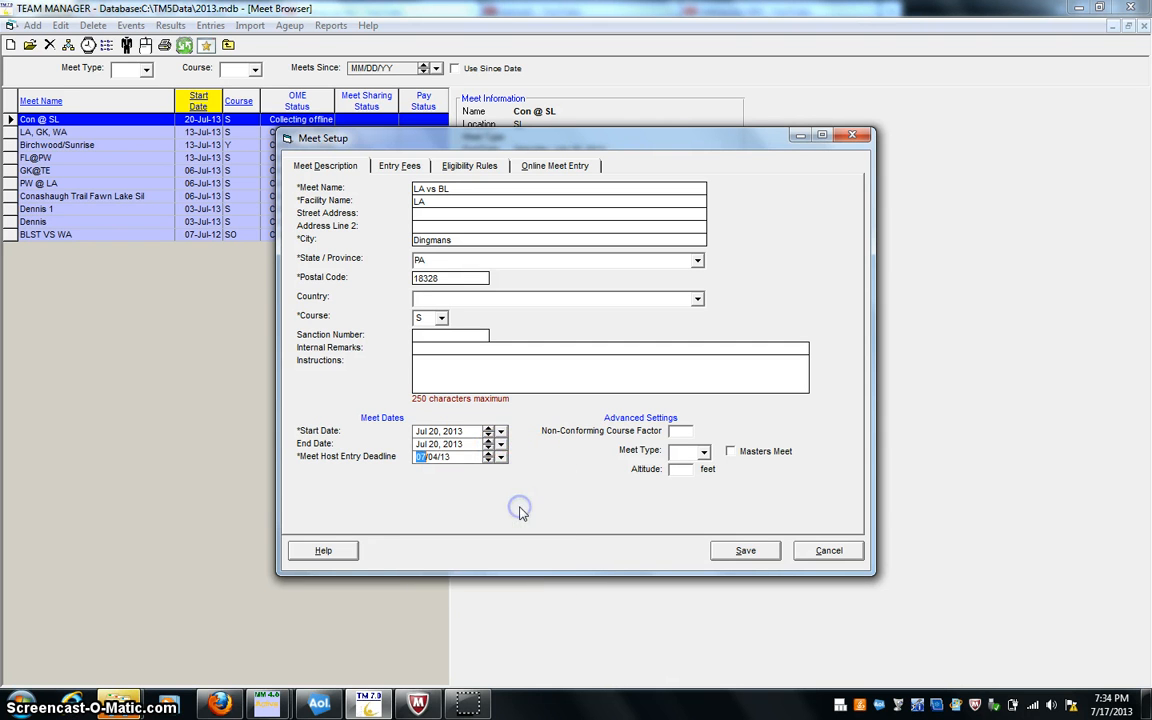
# - Set the meet type to AG and save the meet description to proceed to the entry fees
pyautogui.click(706, 456)
pyautogui.click(722, 474)
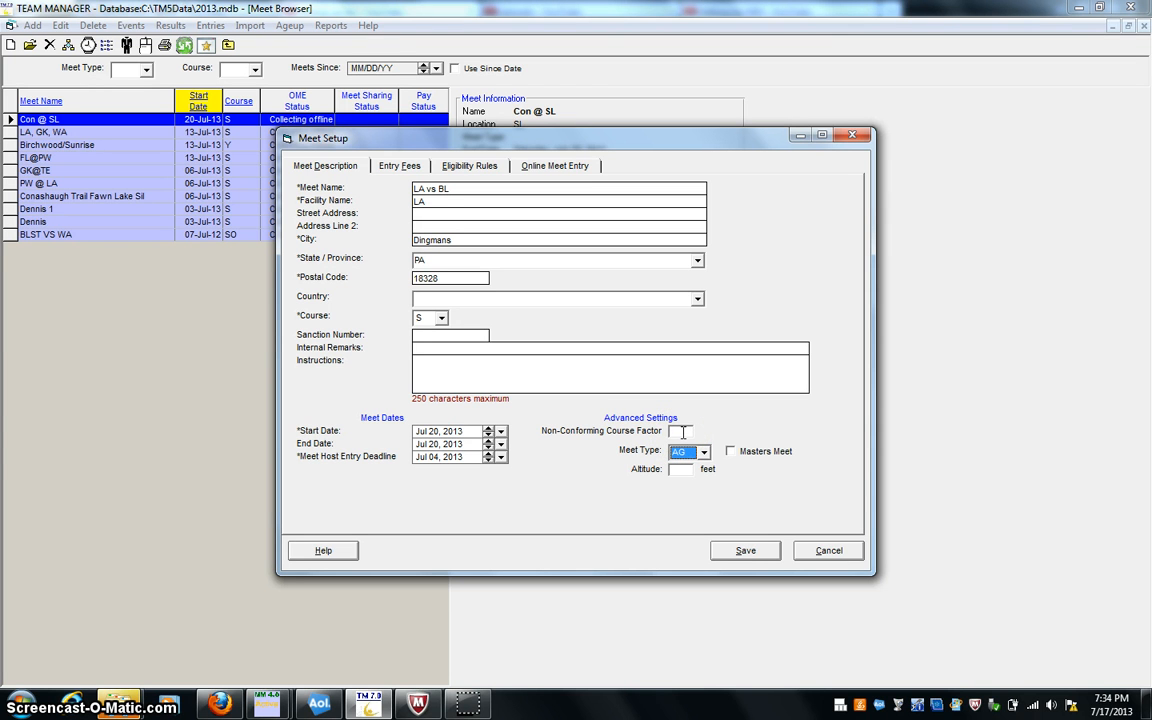
pyautogui.click(770, 550)
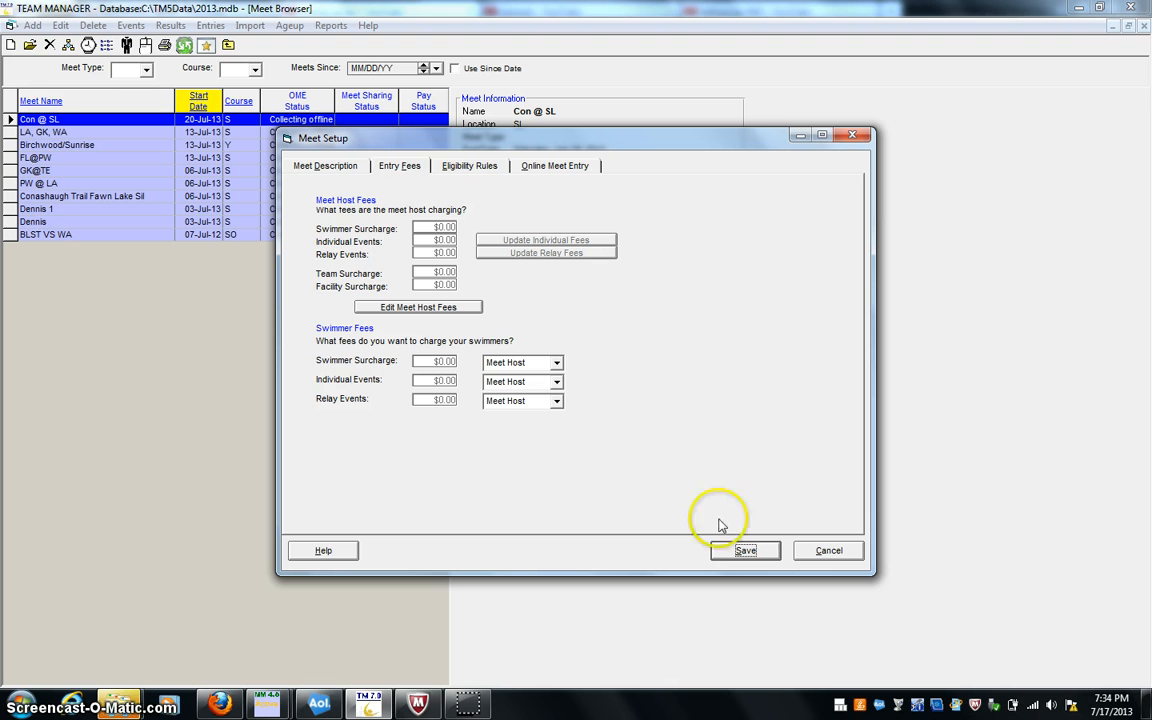
# - Set the age-up date in the eligibility rules to 07/04/13 and save the meet setup
pyautogui.click(422, 168)
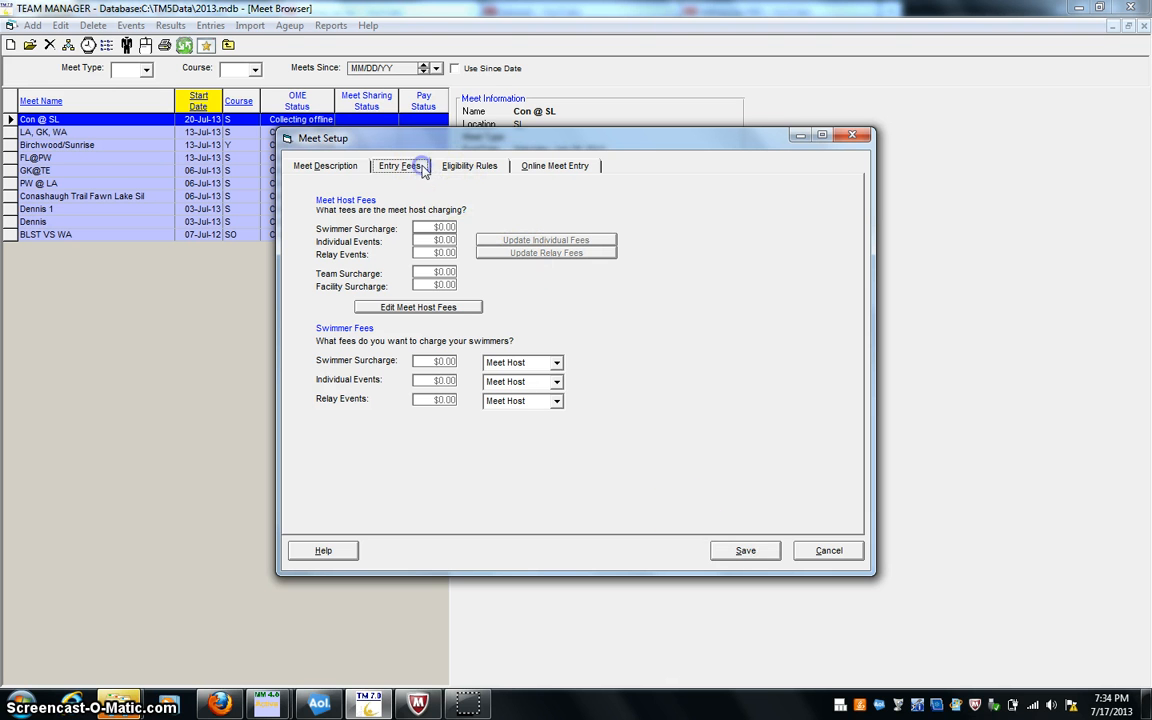
pyautogui.click(463, 168)
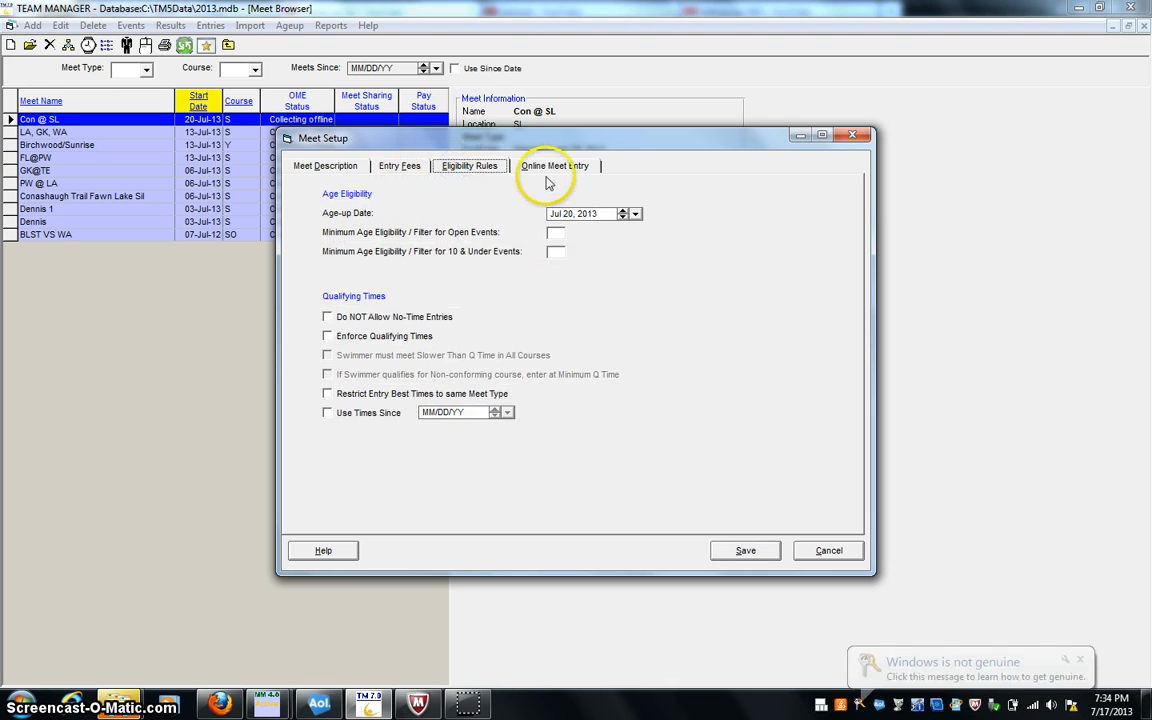
pyautogui.click(635, 213)
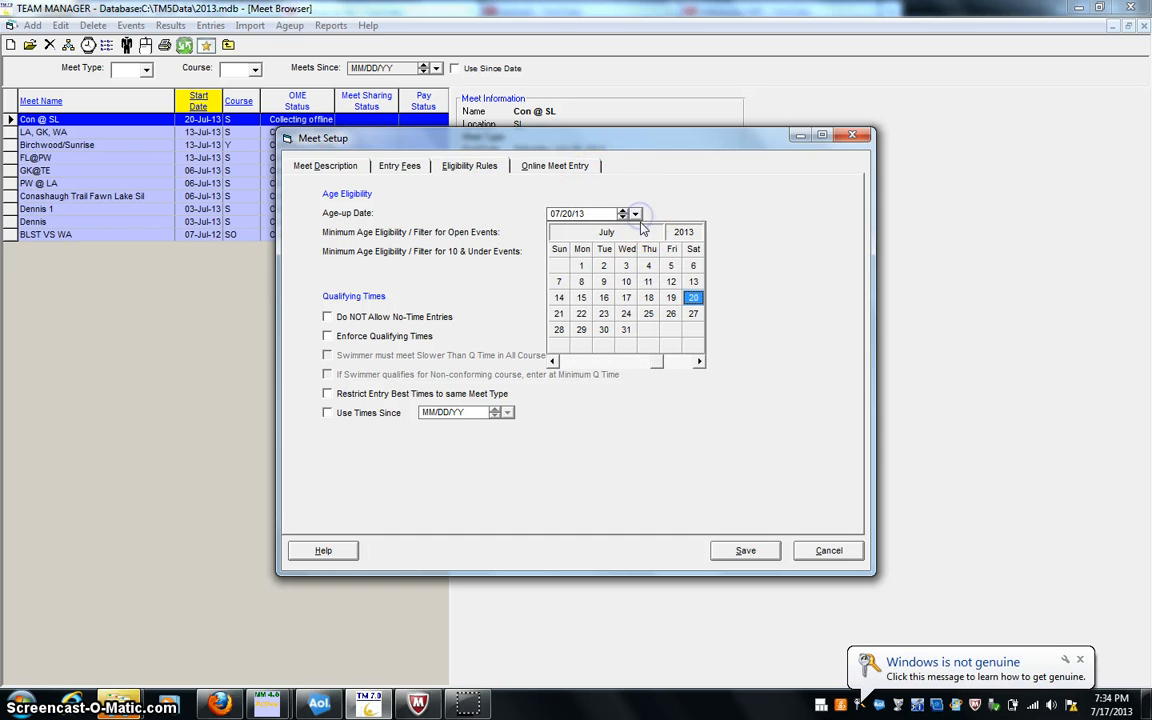
pyautogui.click(648, 265)
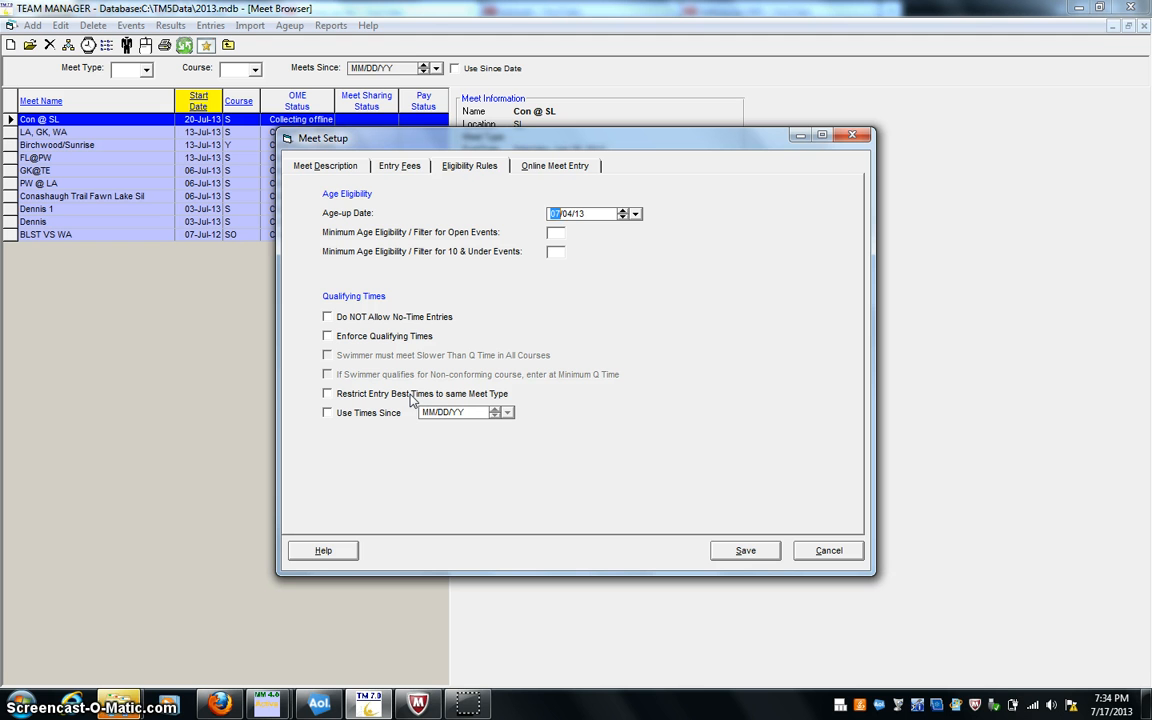
pyautogui.click(760, 556)
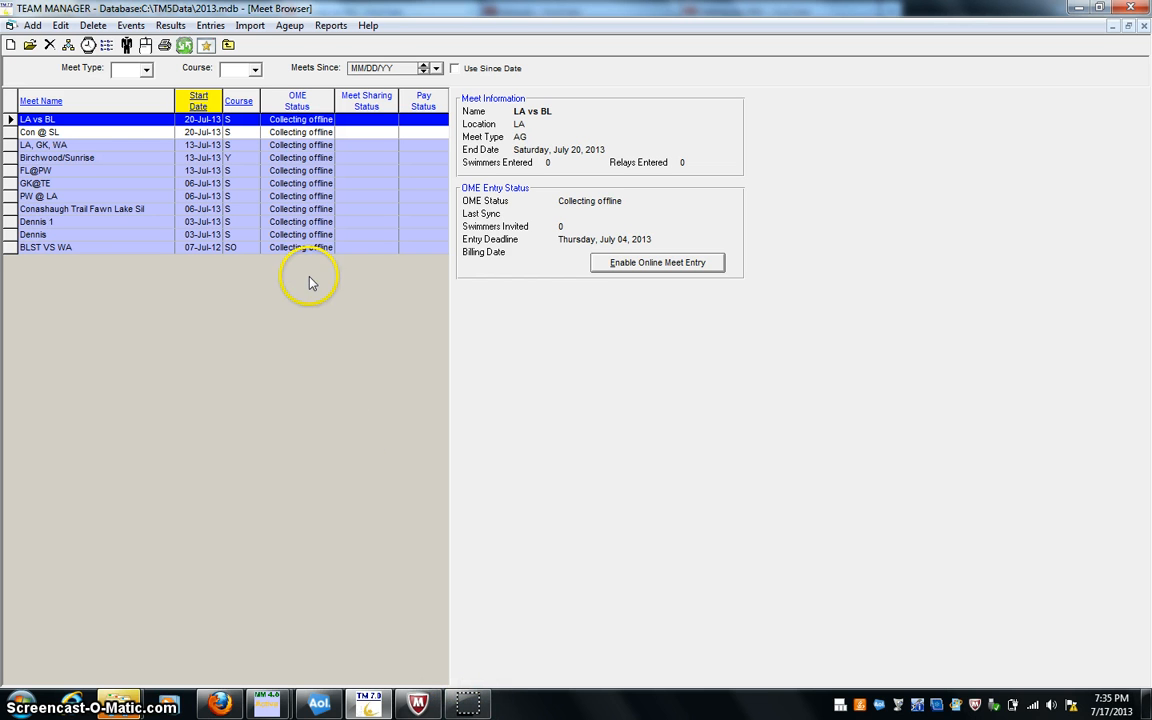
# - Try to open entry by event for the LA vs BL meet
pyautogui.click(228, 31)
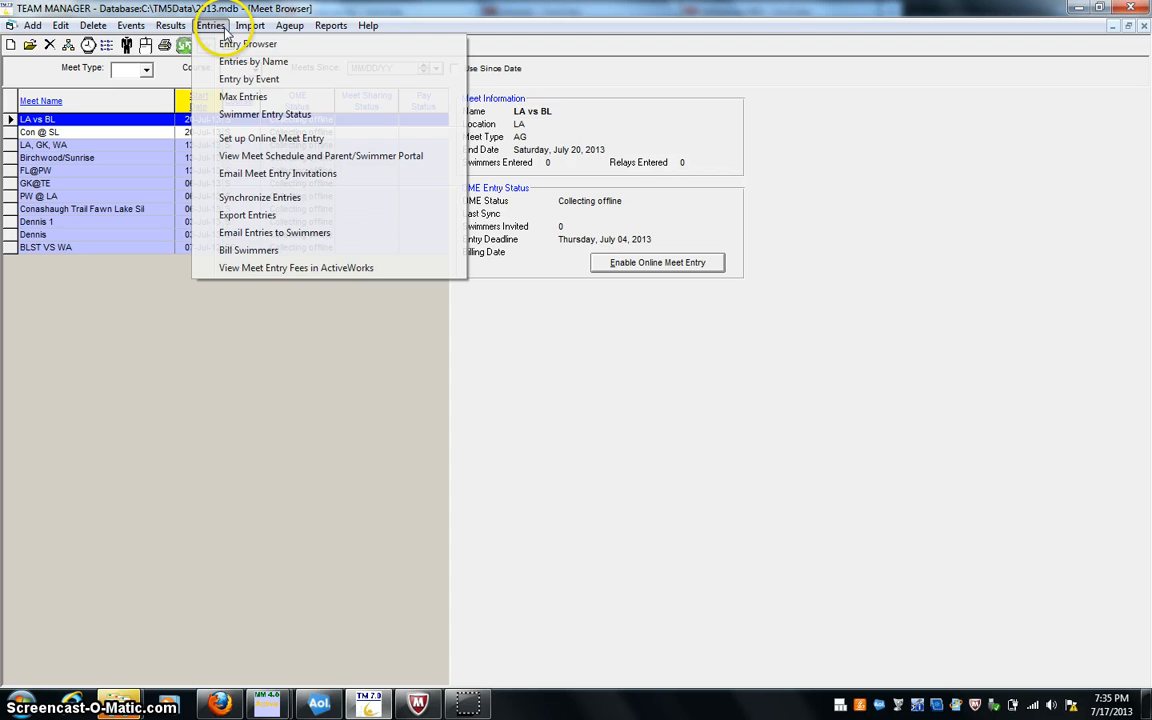
pyautogui.click(240, 79)
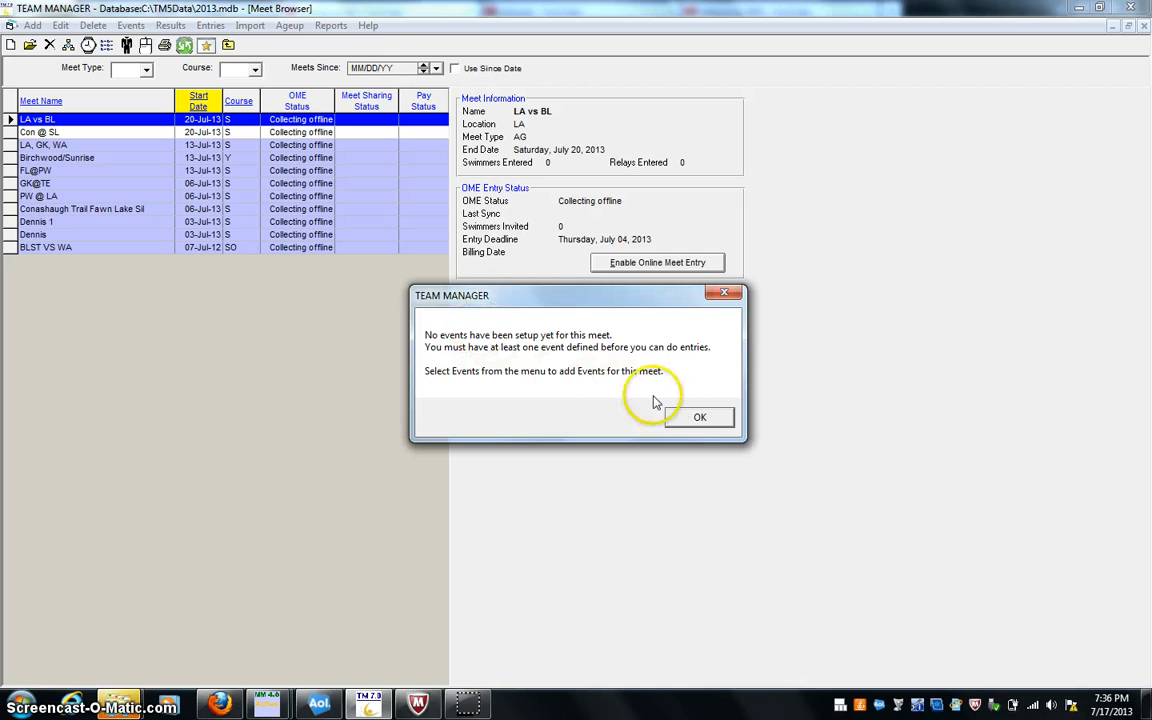
pyautogui.click(698, 416)
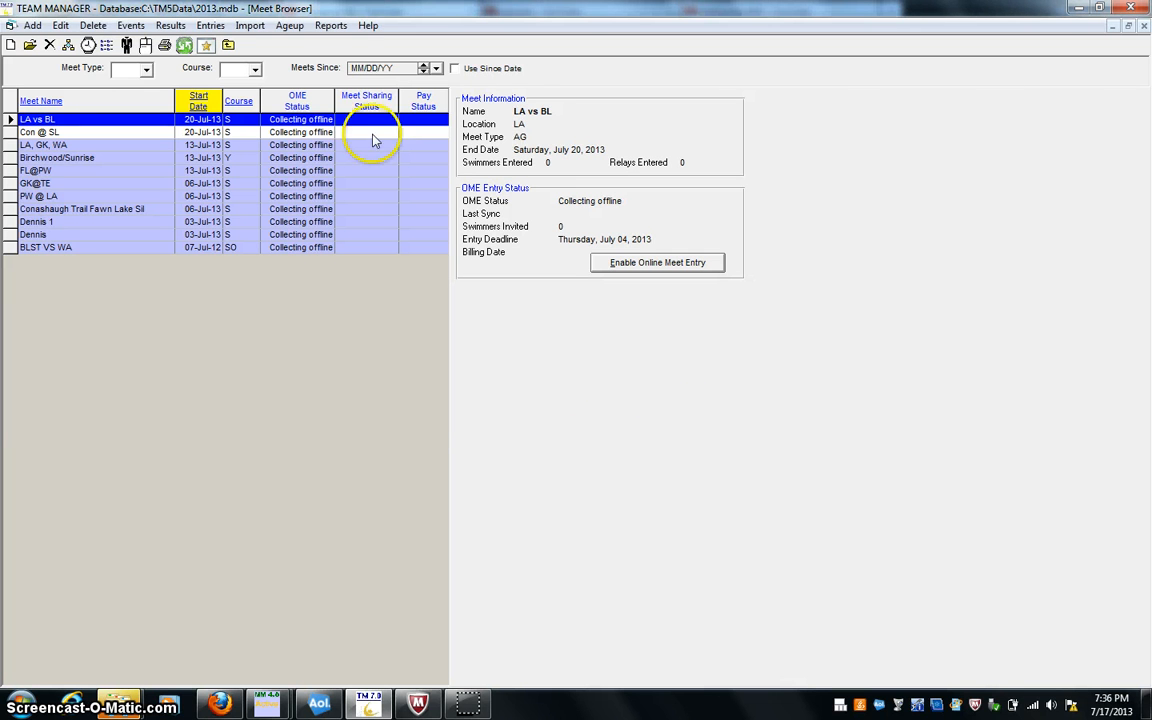
# - Open the LA vs BL meet's events and copy all entry events from the 03-Jul-13 Dennis 1 meet, without its entries
pyautogui.click(133, 25)
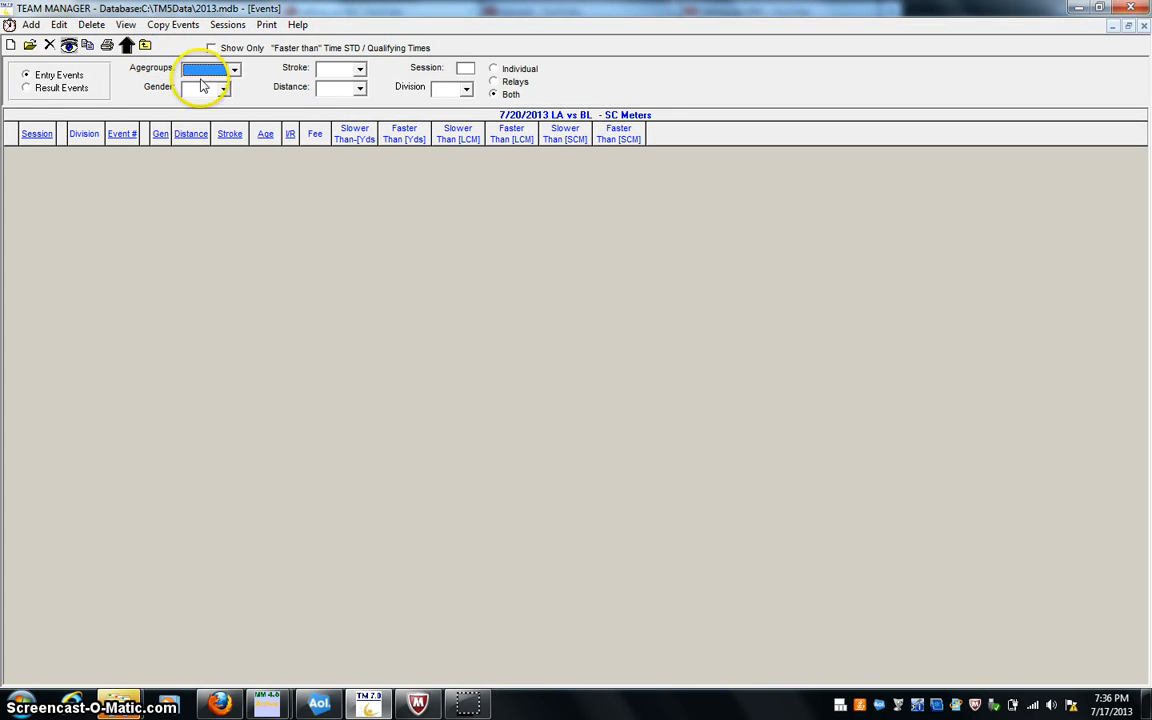
pyautogui.click(178, 25)
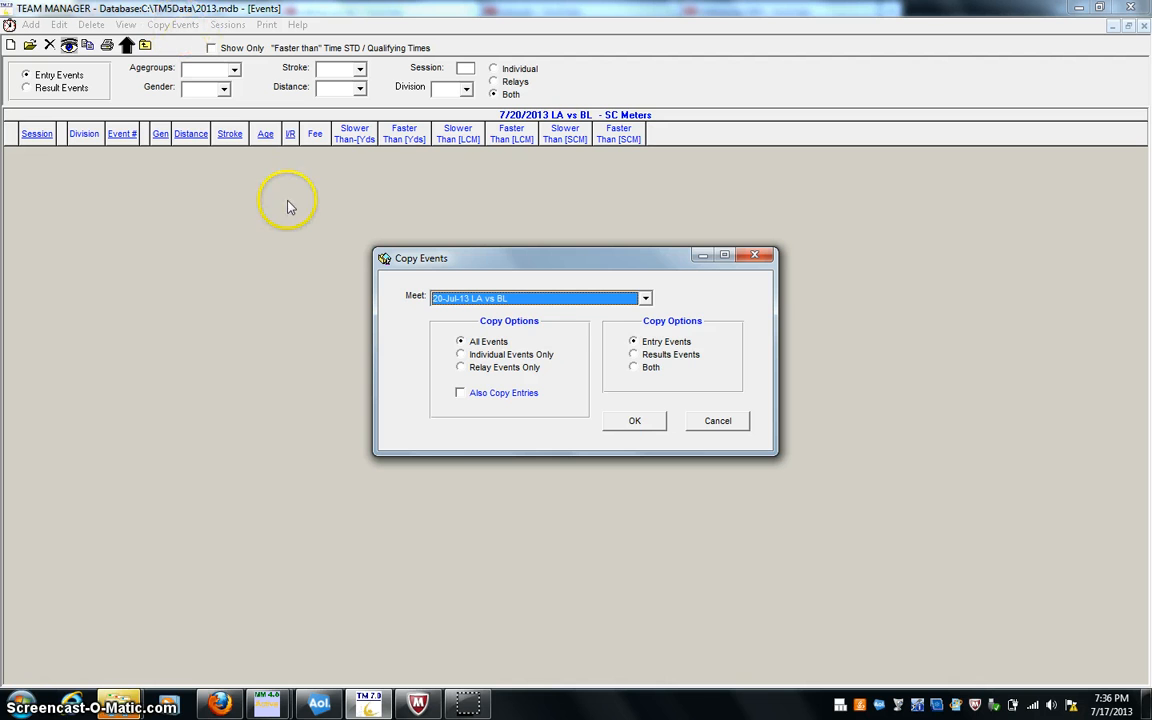
pyautogui.click(644, 299)
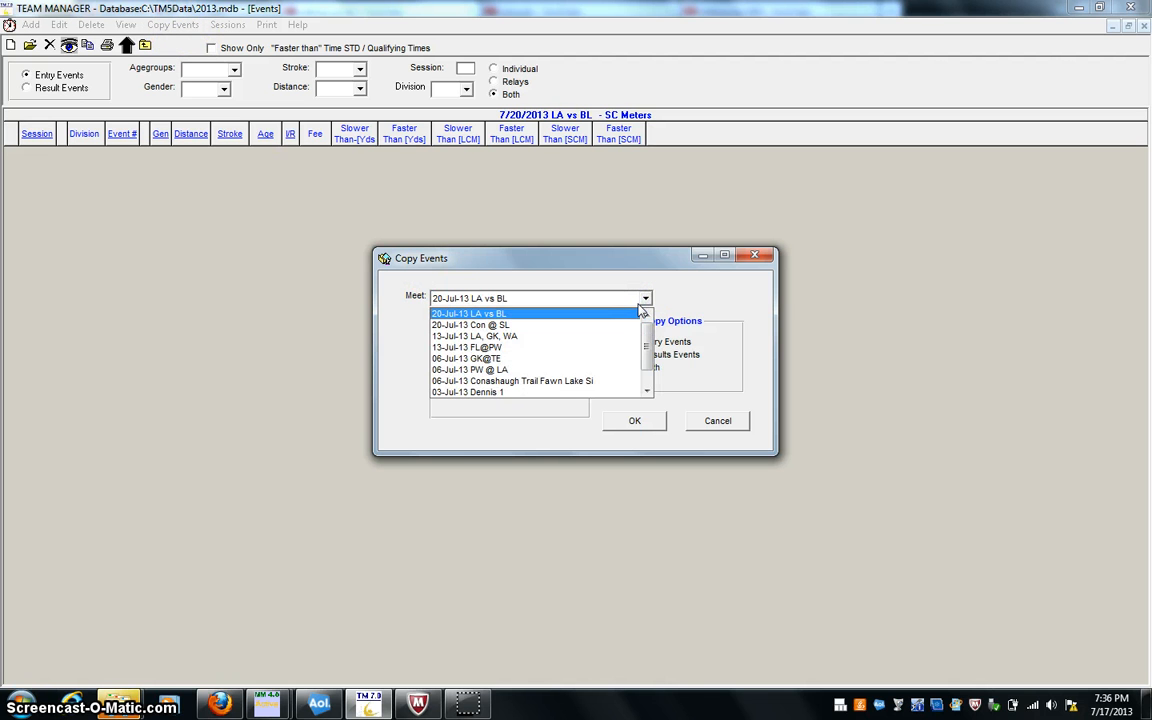
pyautogui.click(636, 313)
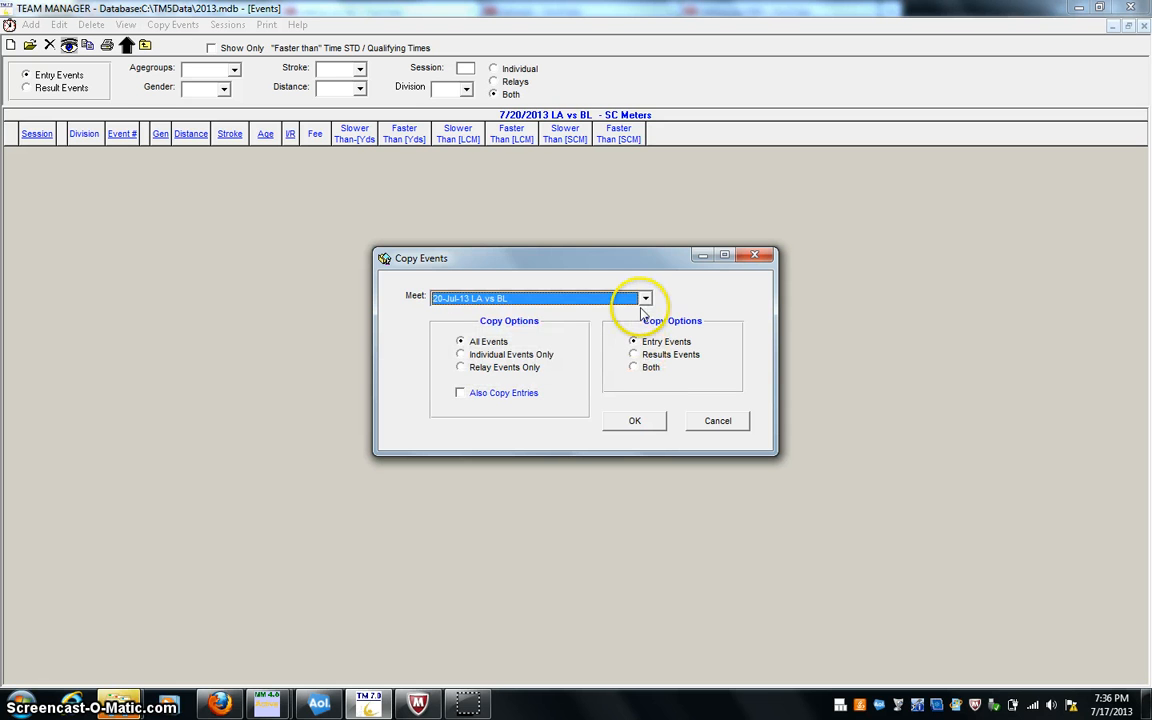
pyautogui.click(646, 298)
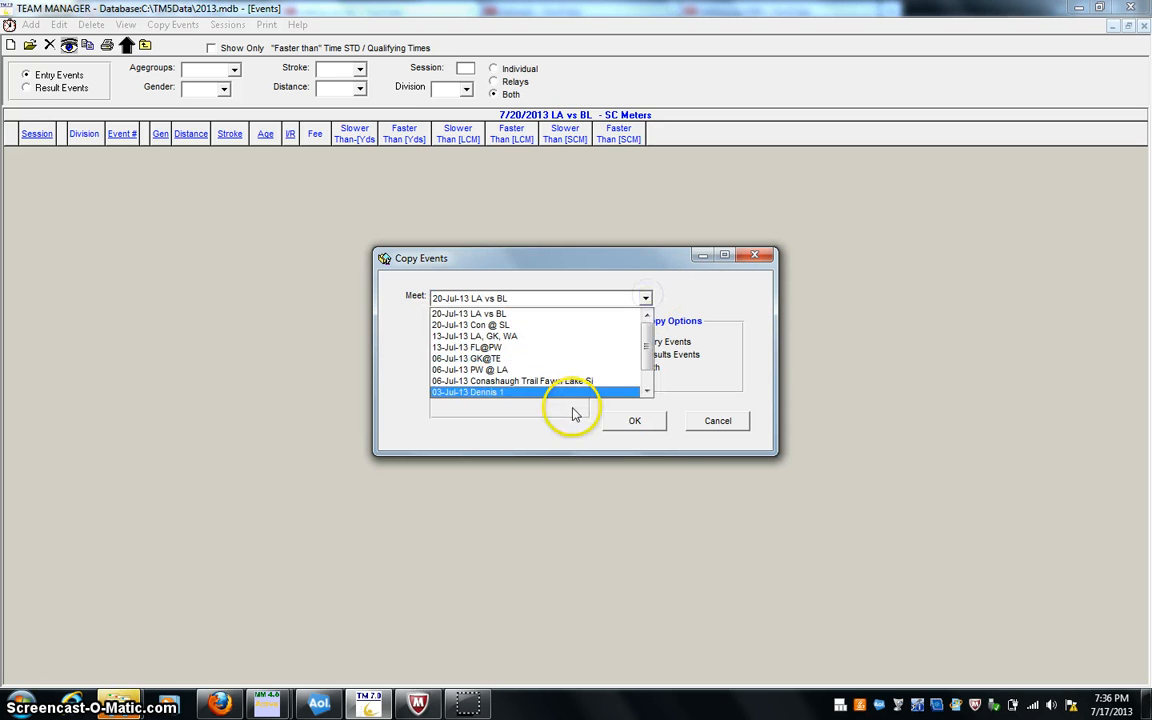
pyautogui.click(576, 392)
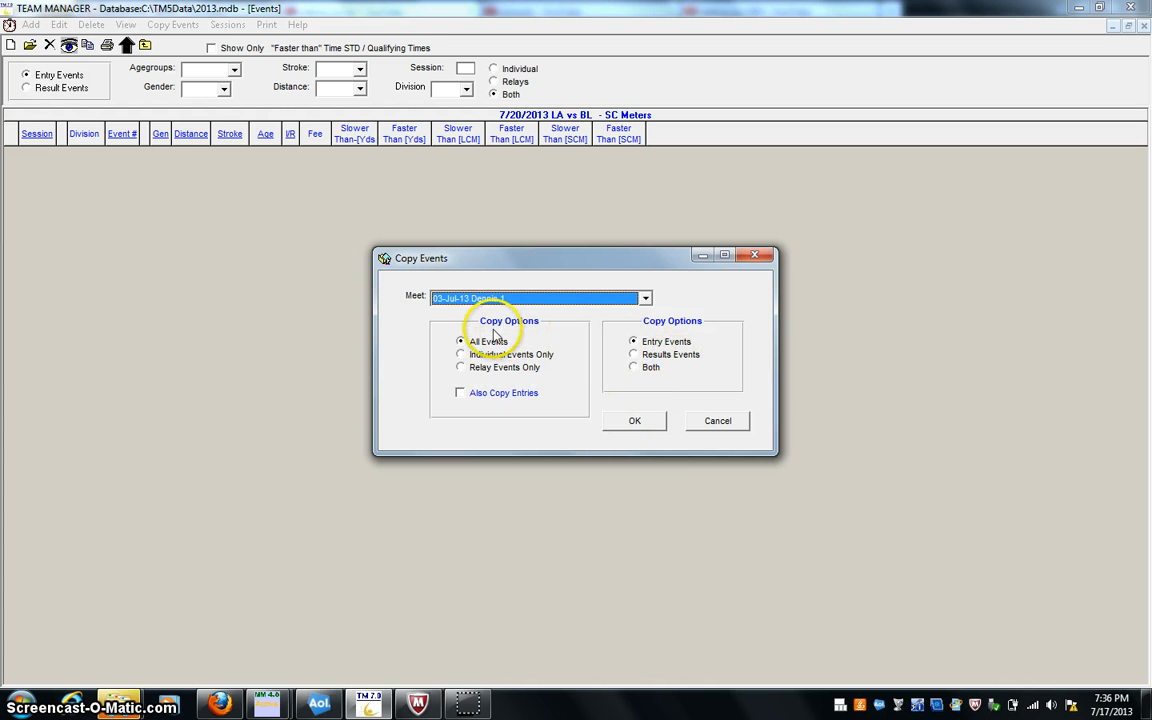
pyautogui.click(629, 424)
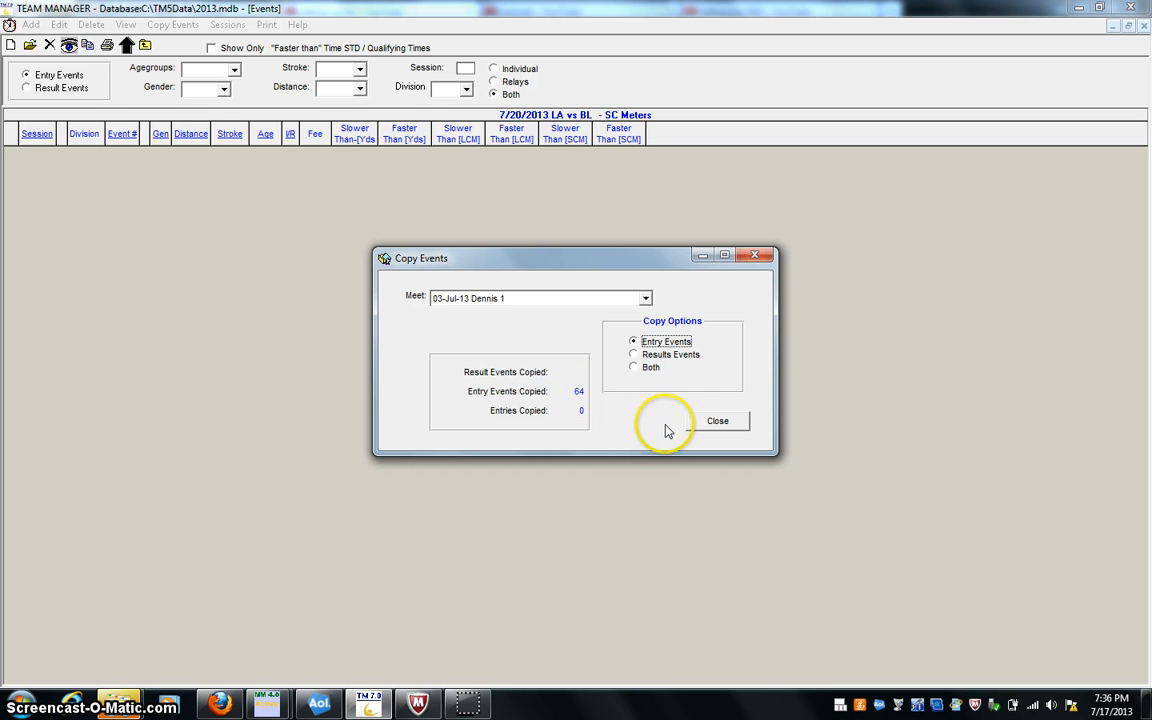
# - Close the event copy and the events list, and open entry by event for the LA vs BL meet
pyautogui.click(697, 424)
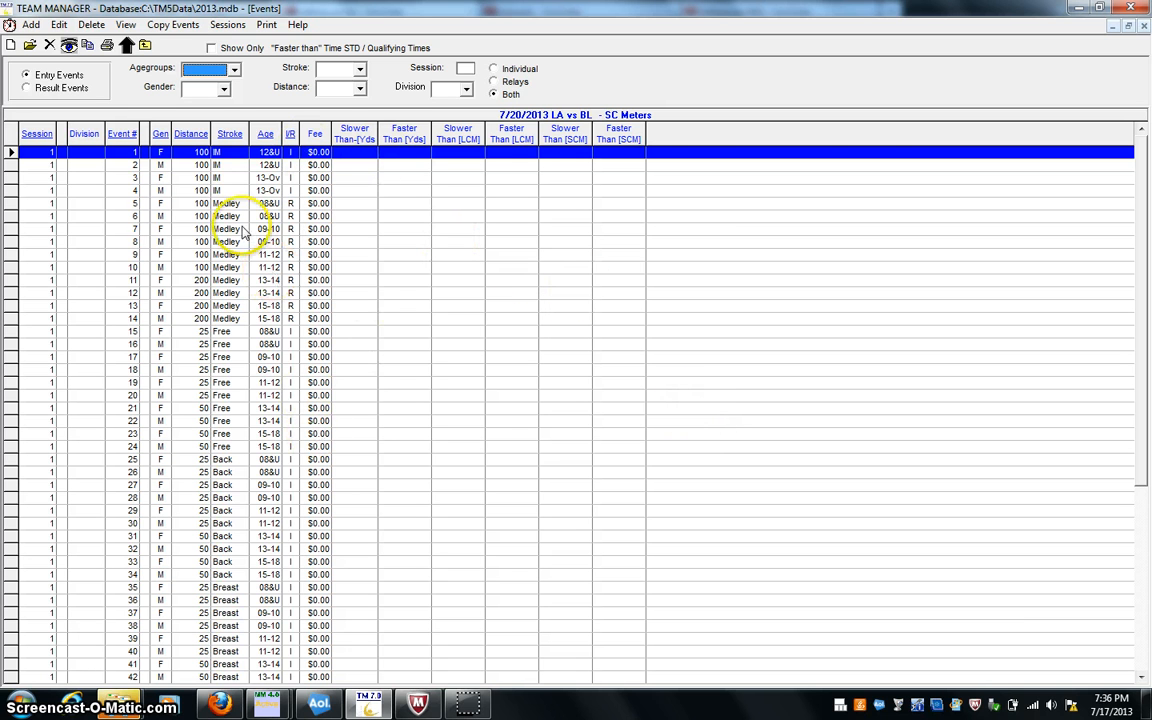
pyautogui.click(126, 45)
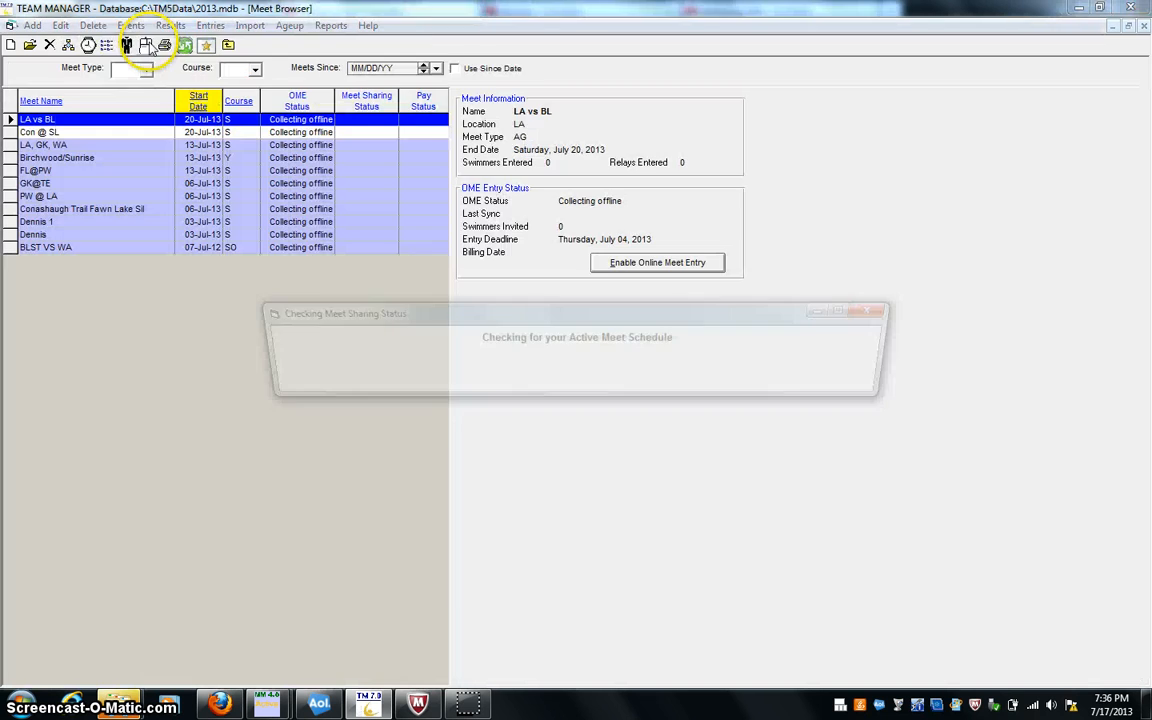
pyautogui.click(213, 27)
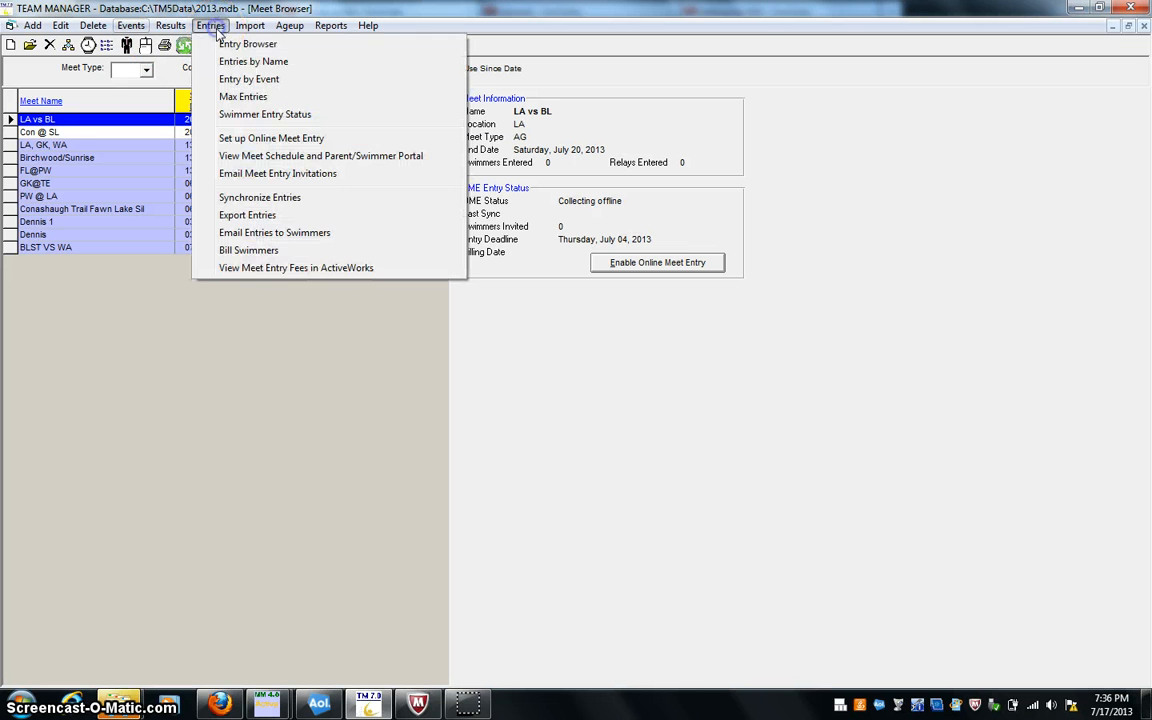
pyautogui.click(249, 79)
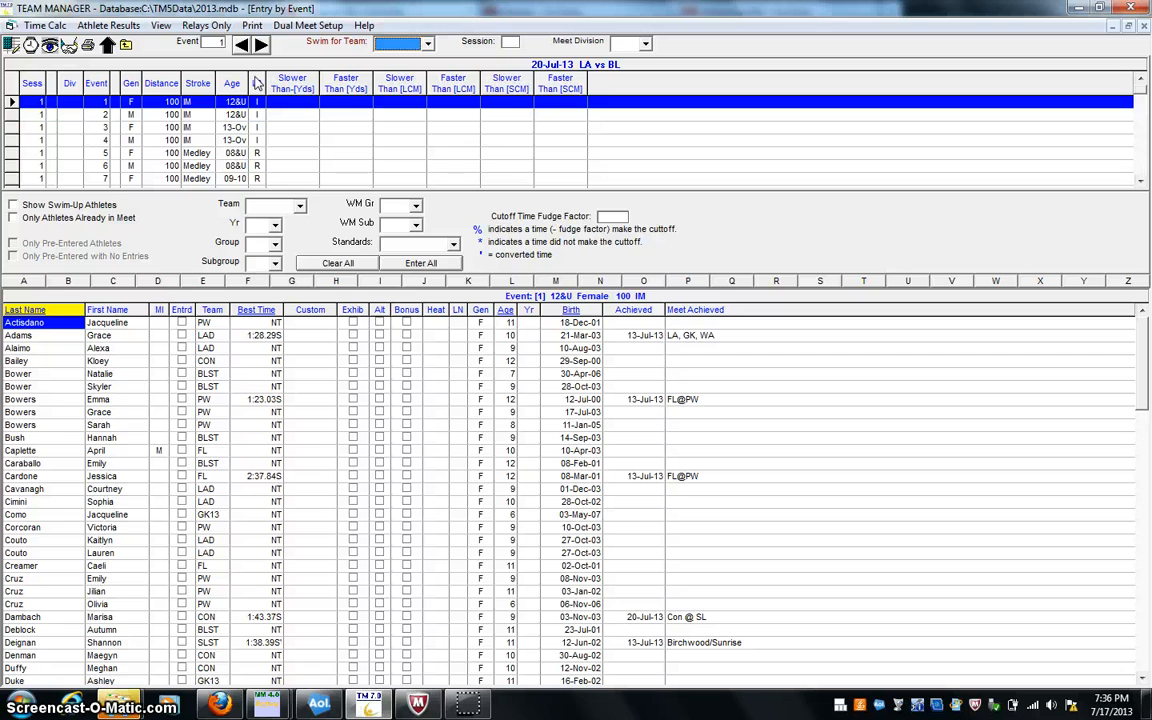
# - Set the swim-for team to BLST and filter the athlete list to team BLST
pyautogui.click(427, 44)
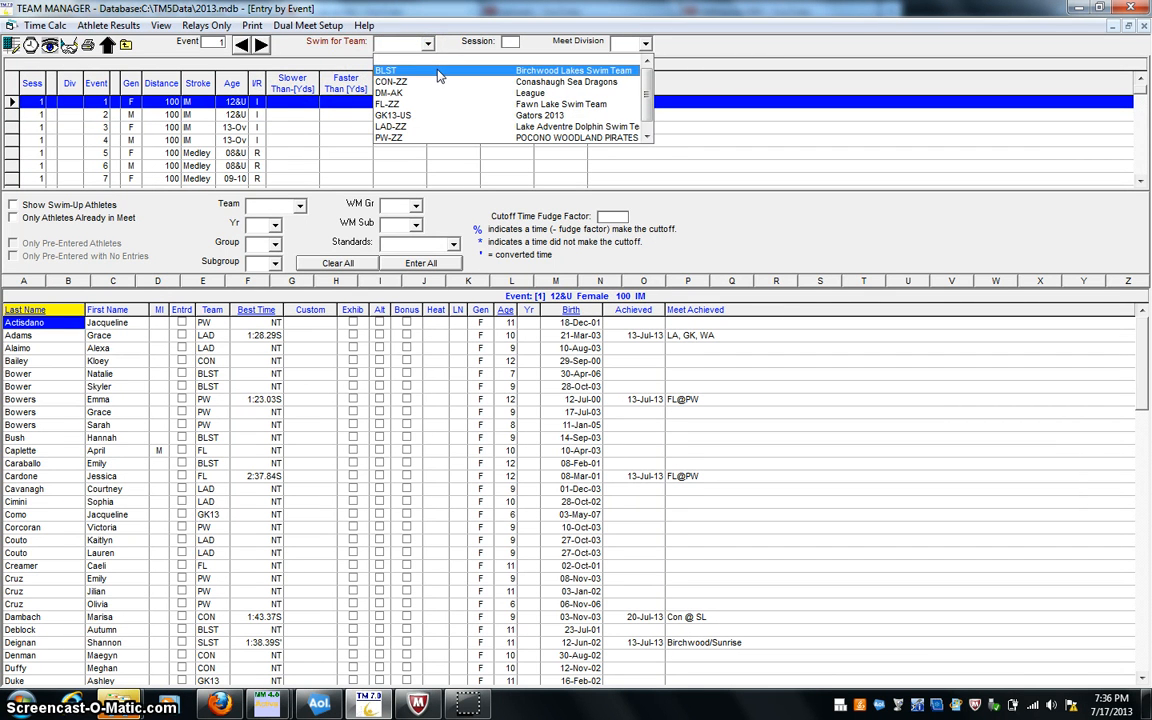
pyautogui.click(441, 78)
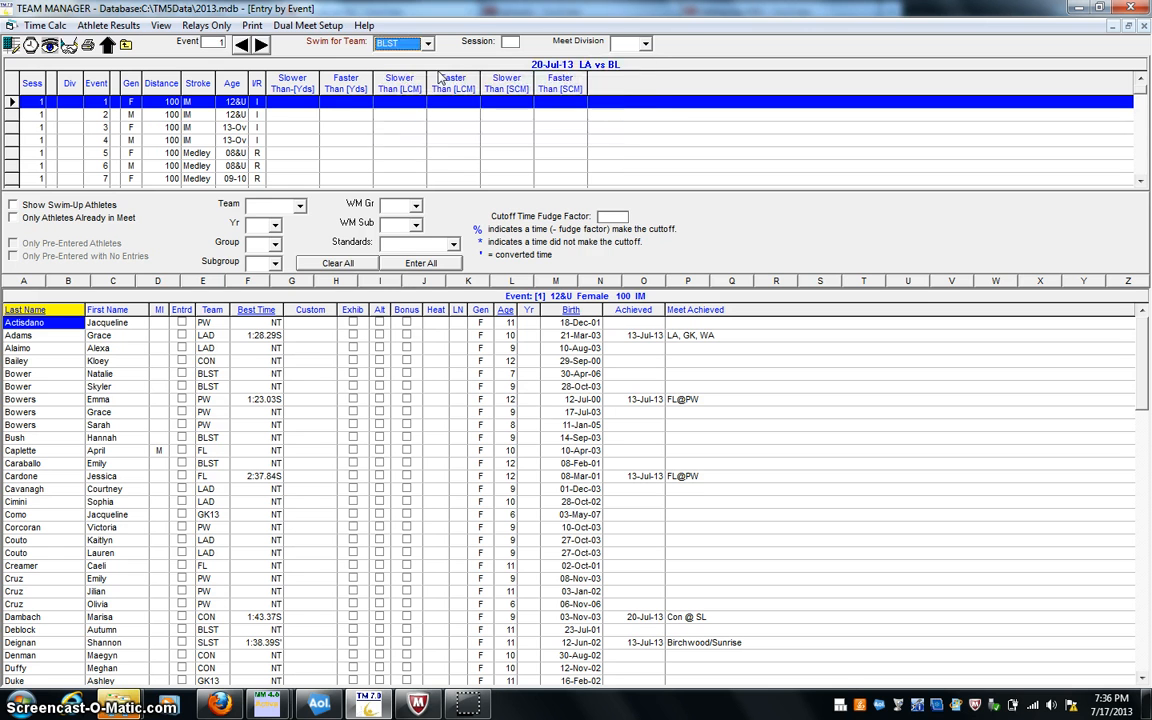
pyautogui.click(299, 206)
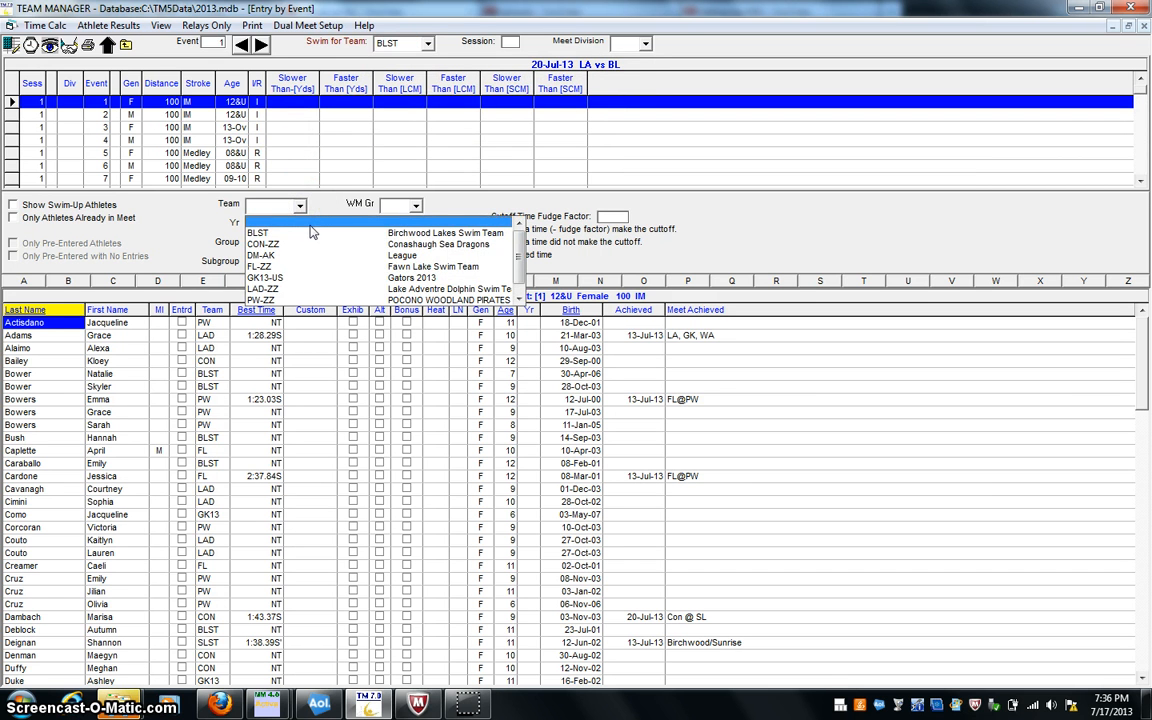
pyautogui.click(310, 232)
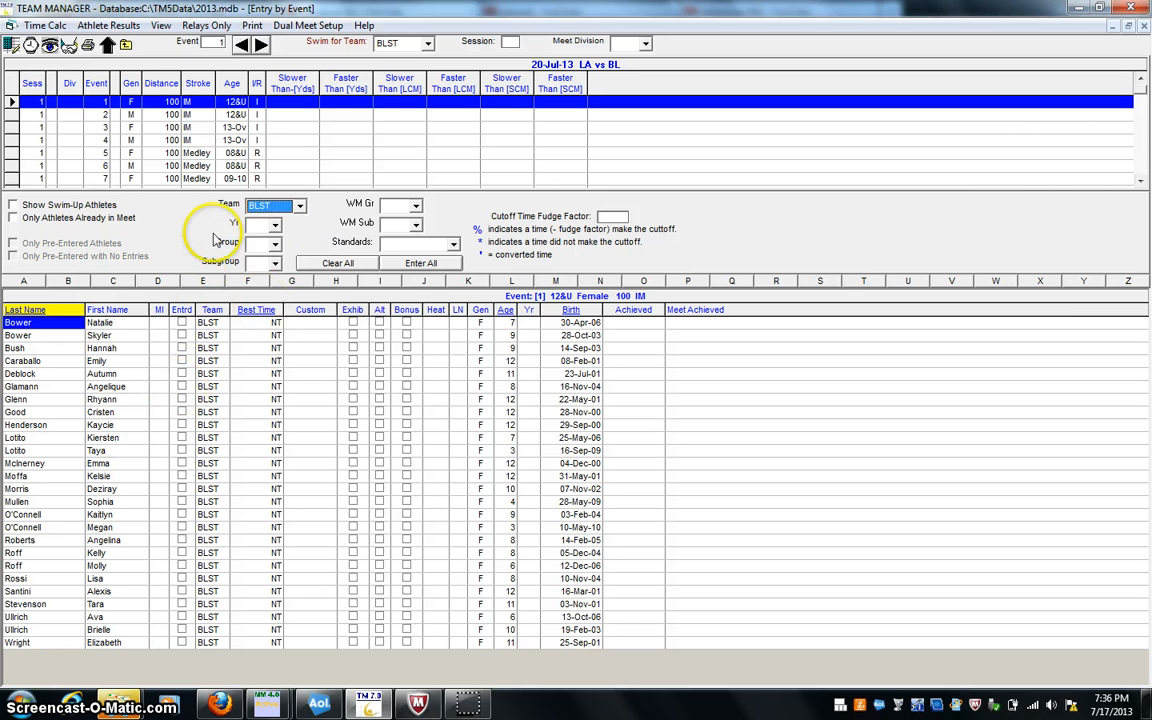
# - Enter the second, fourth and fifteenth listed BLST swimmers in event 1, the 12&U female 100 IM
pyautogui.click(181, 336)
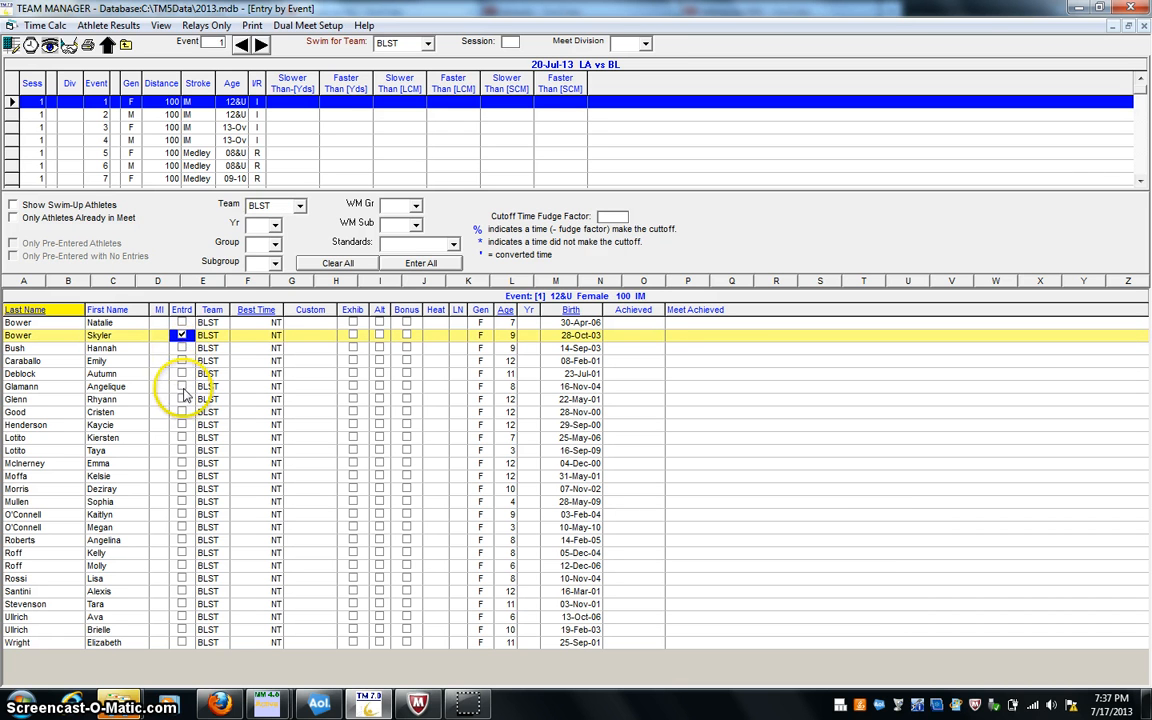
pyautogui.click(182, 362)
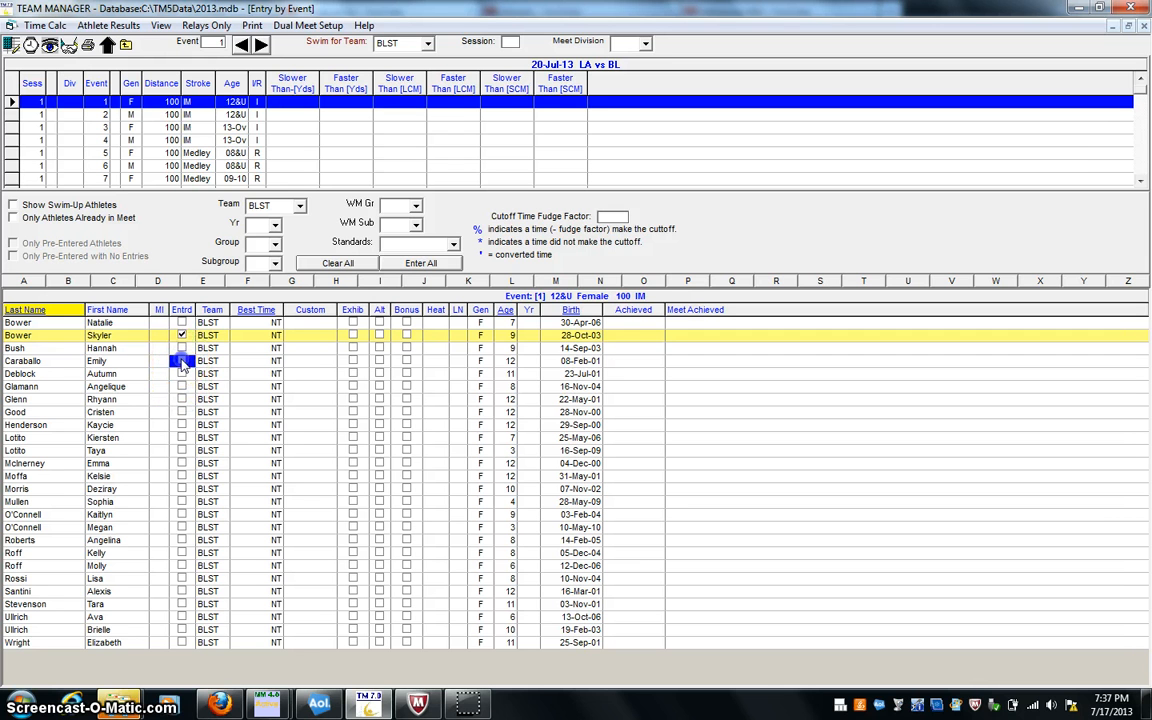
pyautogui.click(182, 362)
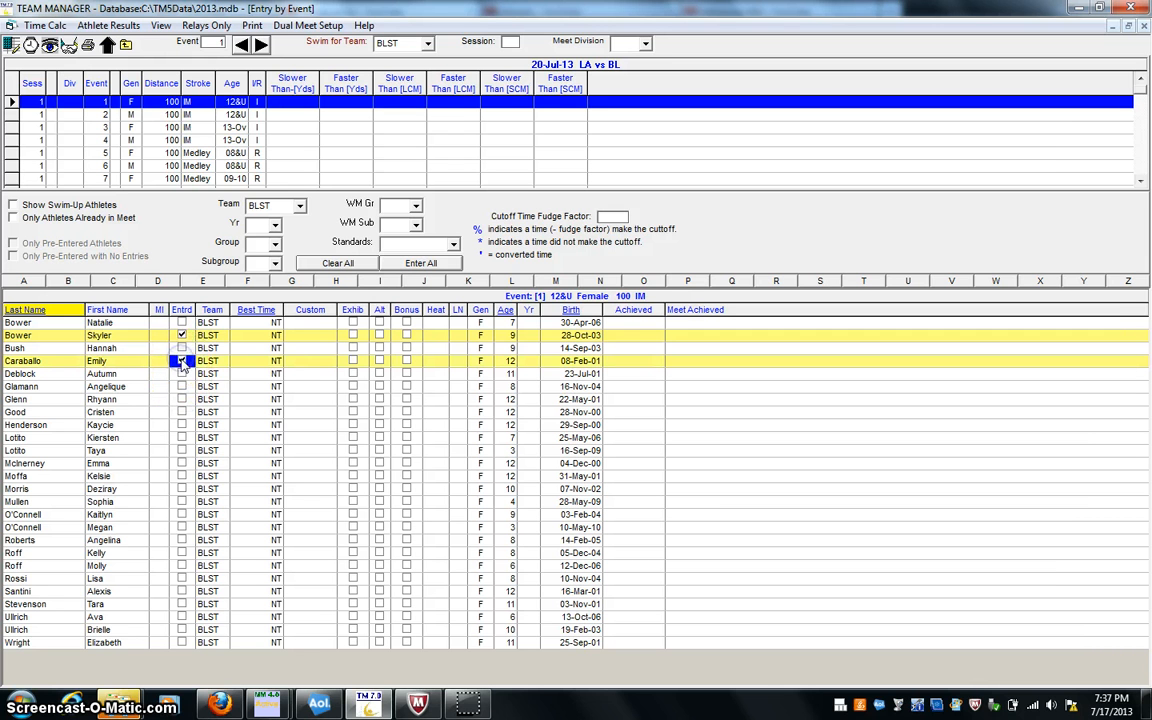
pyautogui.click(181, 502)
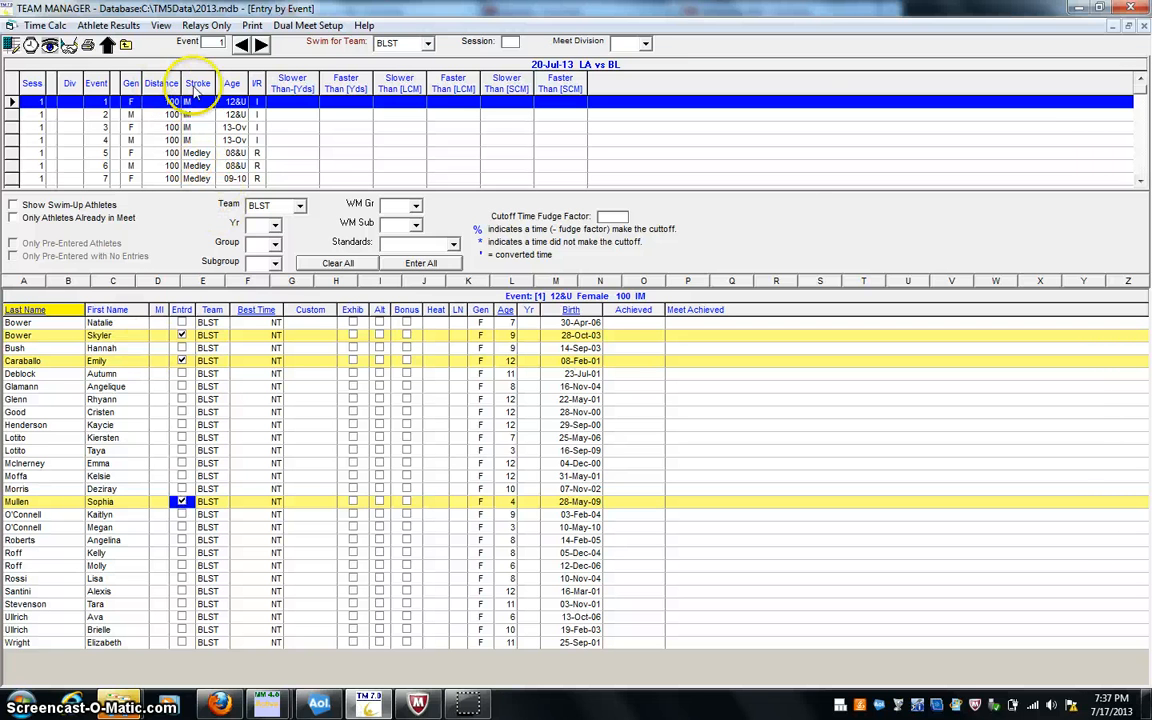
# - Go to event 2, the 12&U male 100 IM, and enter the twelfth, thirteenth and last listed BLST swimmers
pyautogui.click(261, 45)
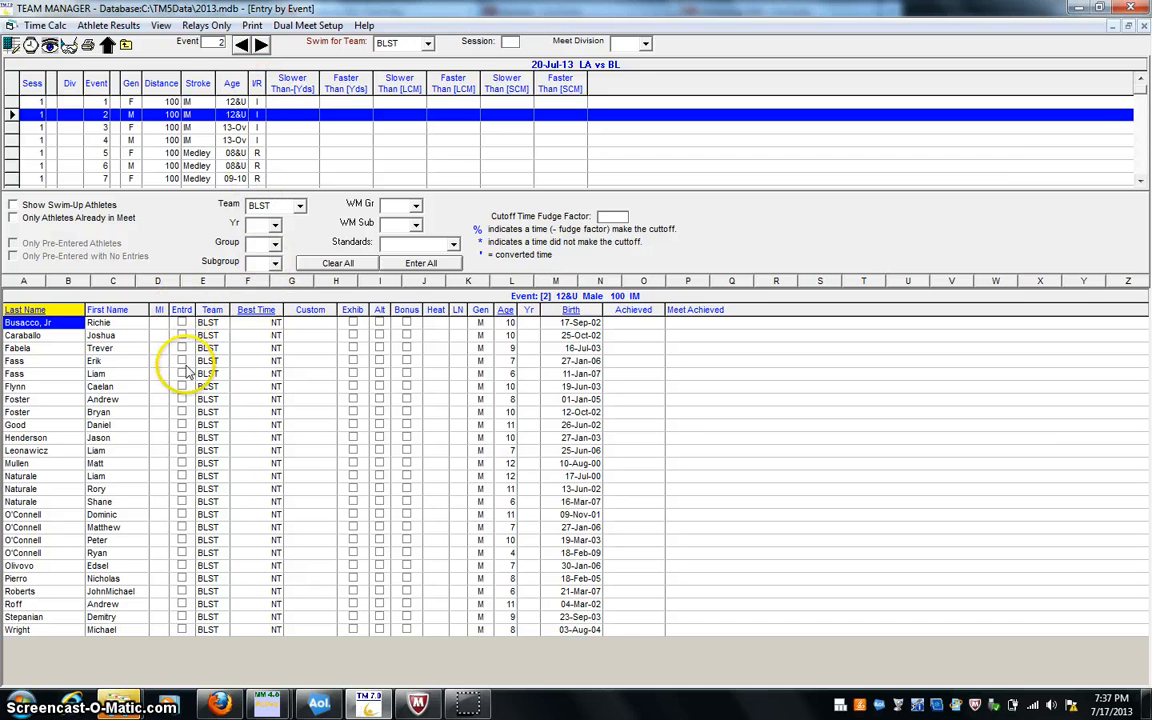
pyautogui.click(182, 465)
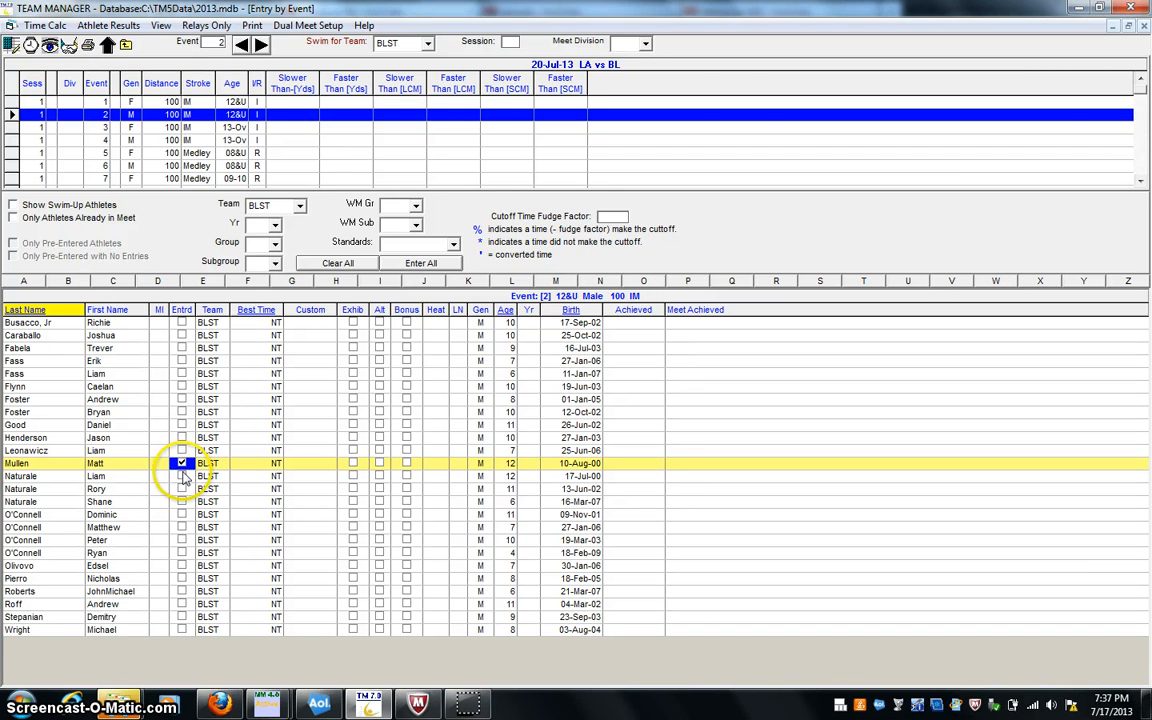
pyautogui.click(182, 477)
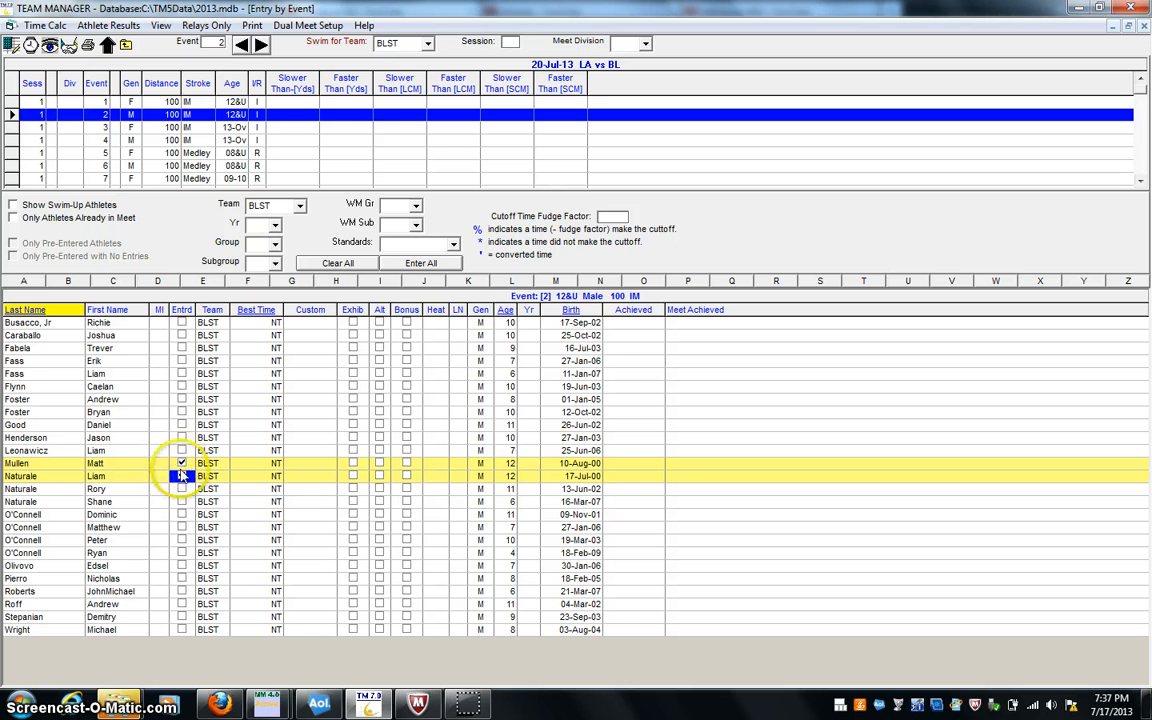
pyautogui.click(185, 627)
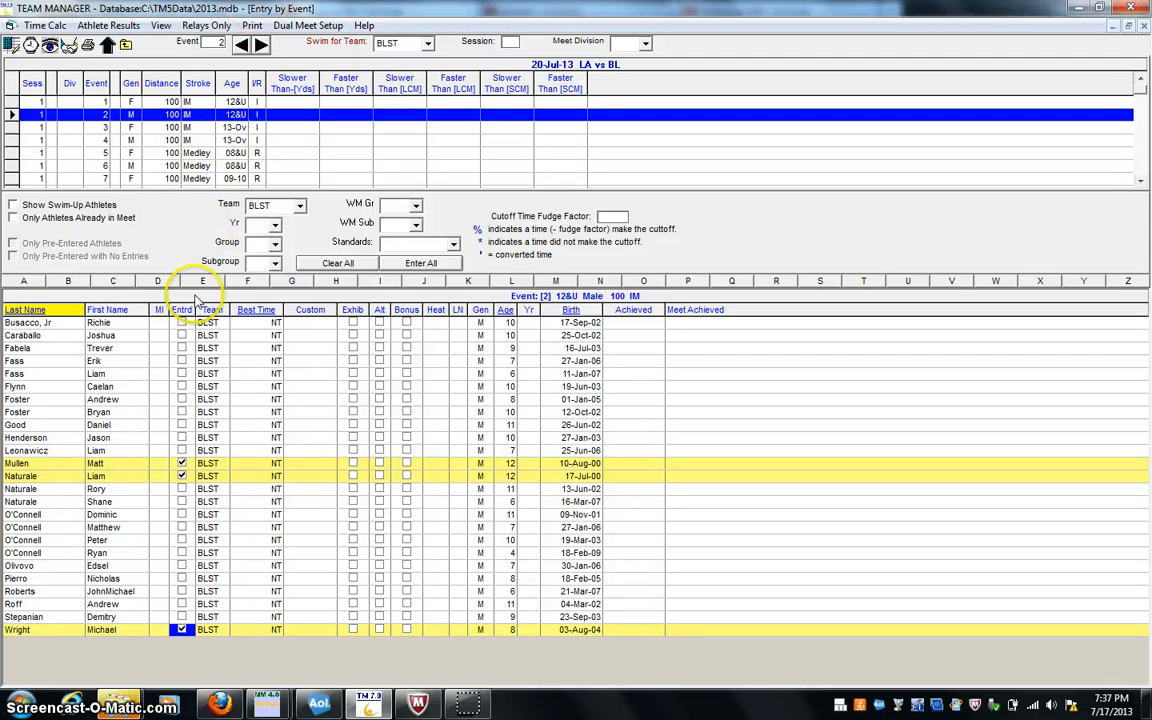
pyautogui.click(180, 367)
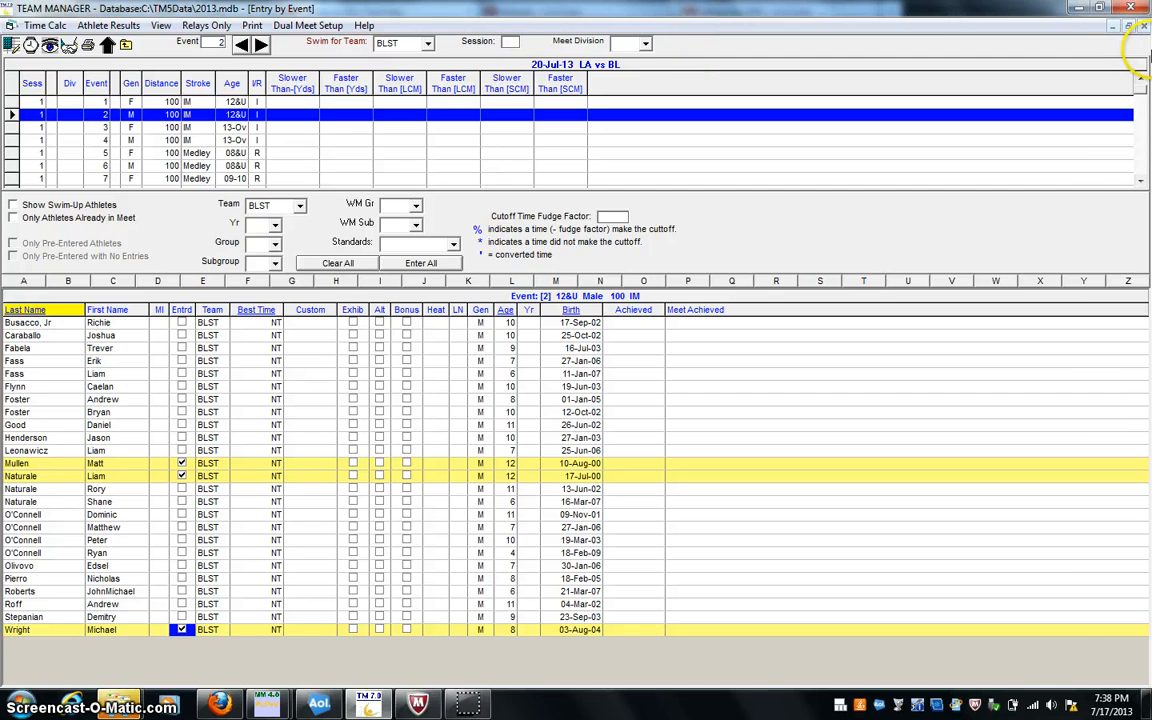
# - Leave the entries and meet list, and export the 20-Jul-13 LA vs BL meet entries, relays included, to E:\
pyautogui.click(1144, 28)
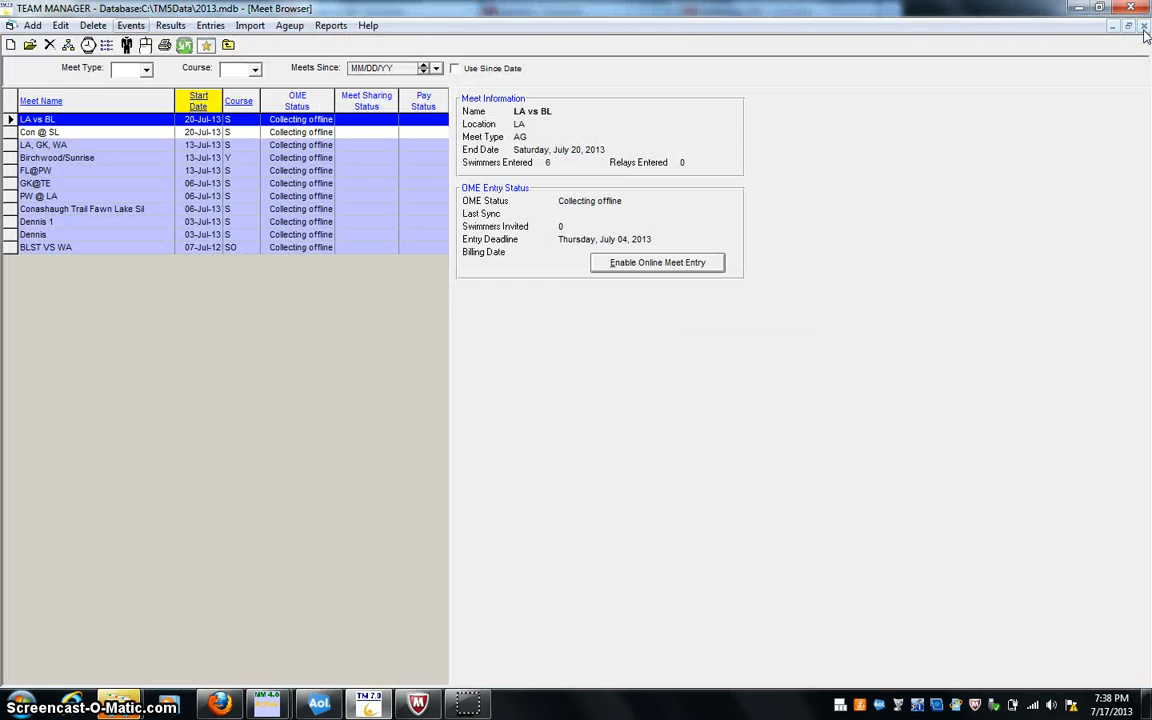
pyautogui.click(1144, 28)
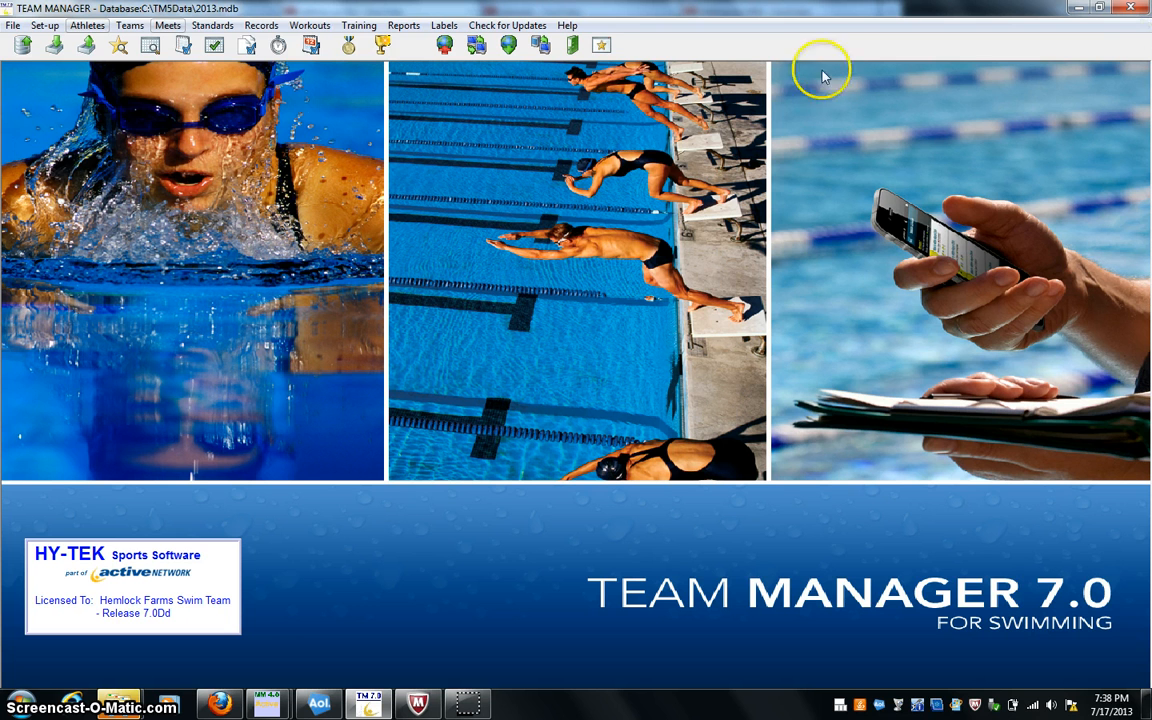
pyautogui.click(13, 25)
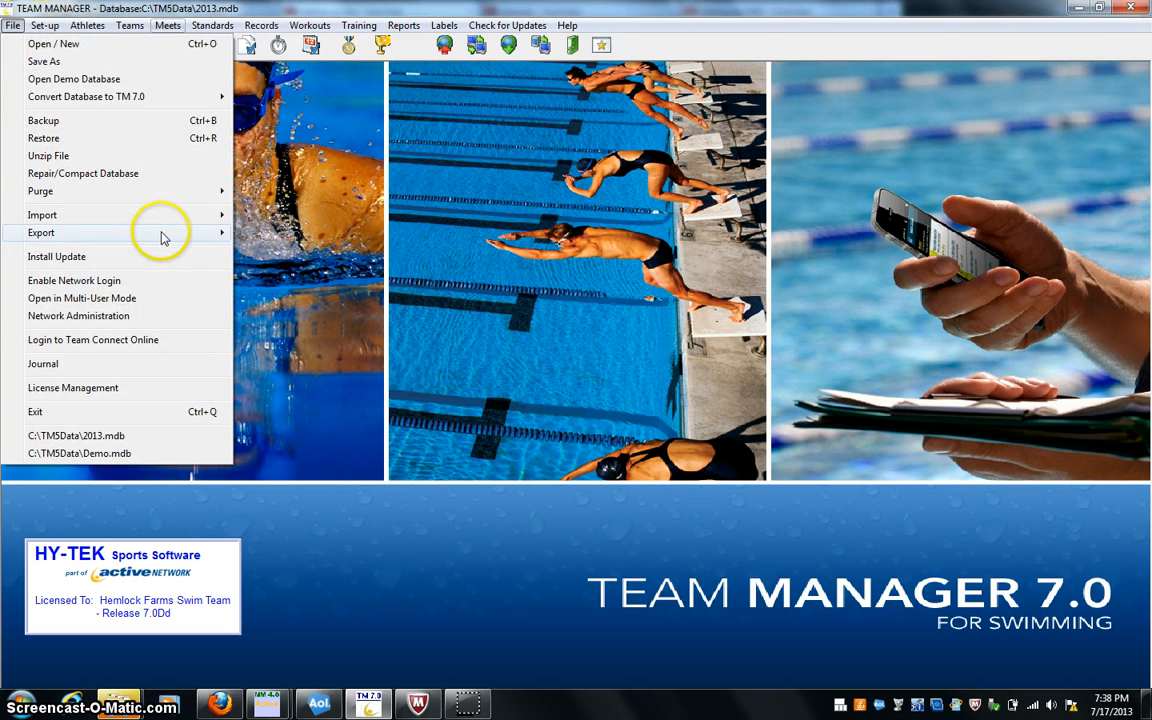
pyautogui.moveTo(165, 234)
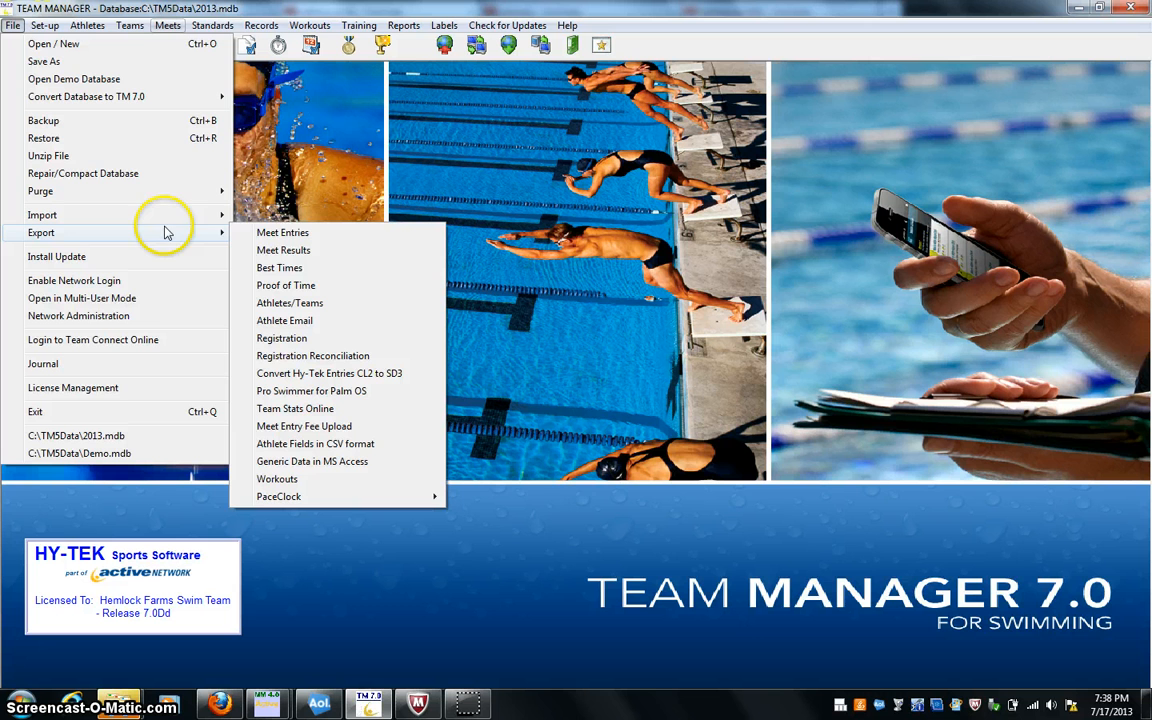
pyautogui.click(293, 233)
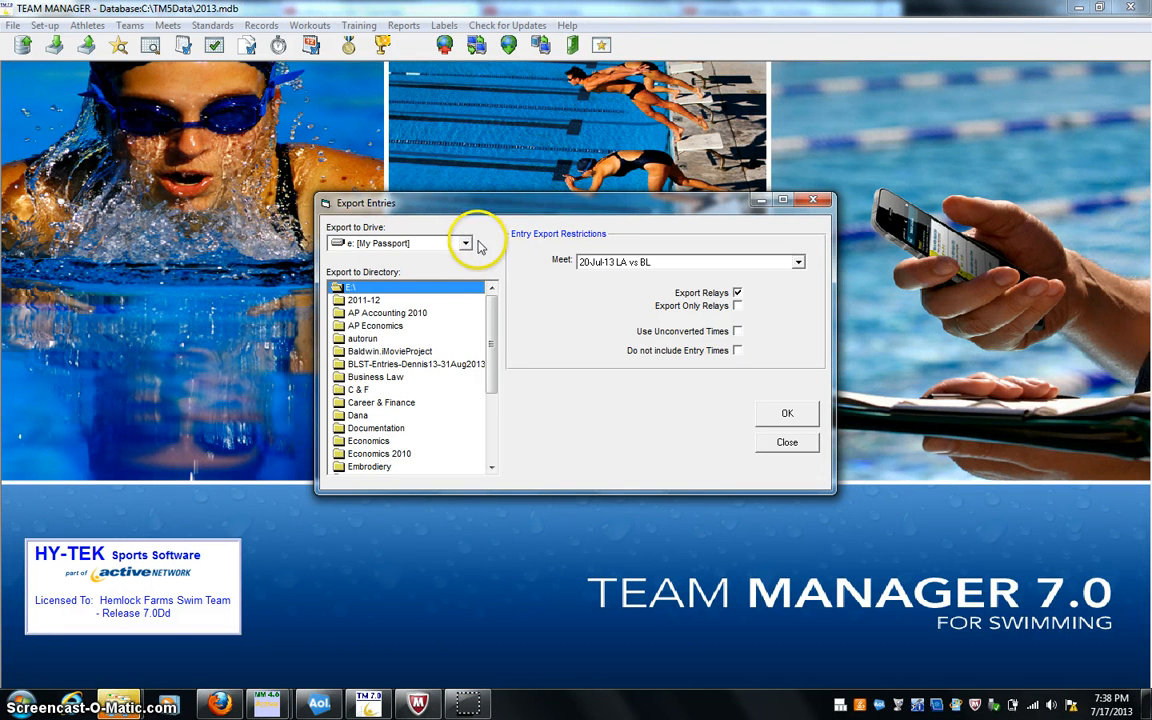
pyautogui.click(574, 263)
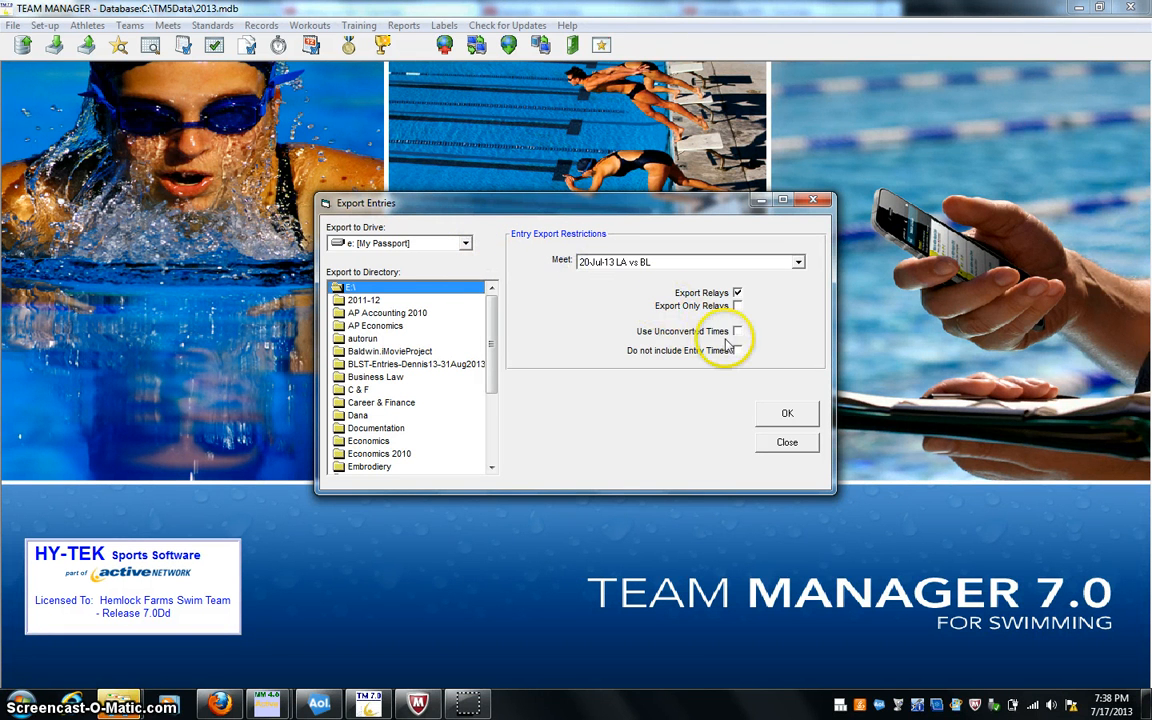
pyautogui.click(737, 293)
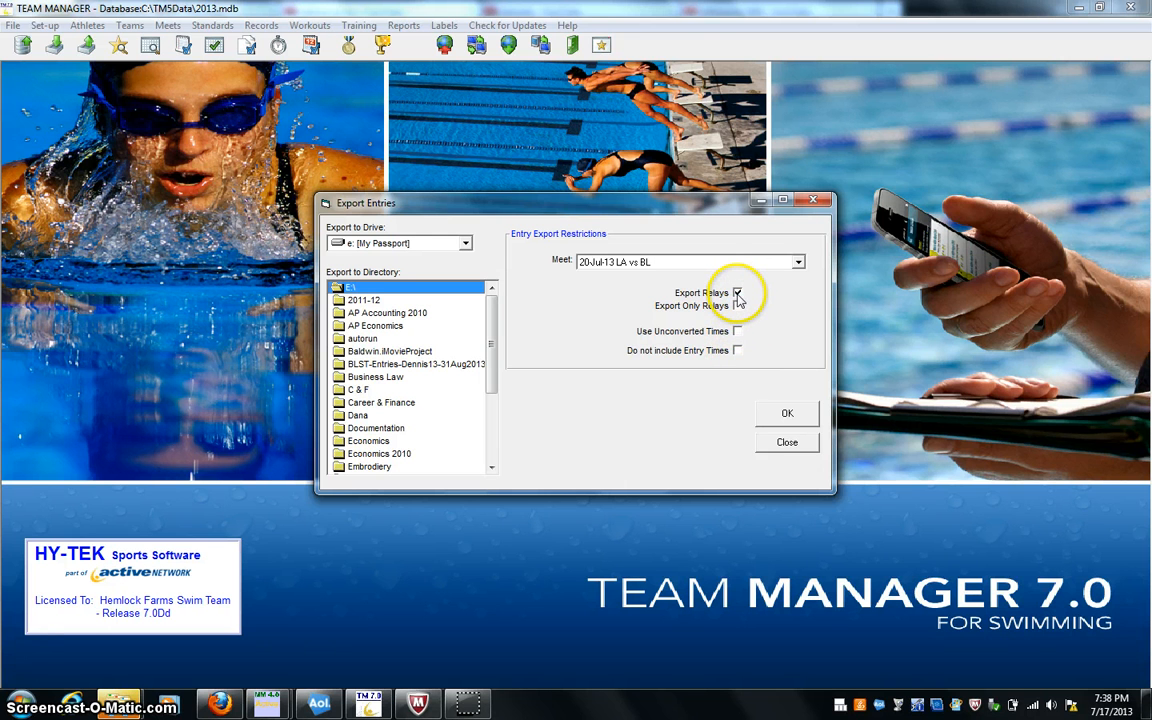
pyautogui.click(781, 418)
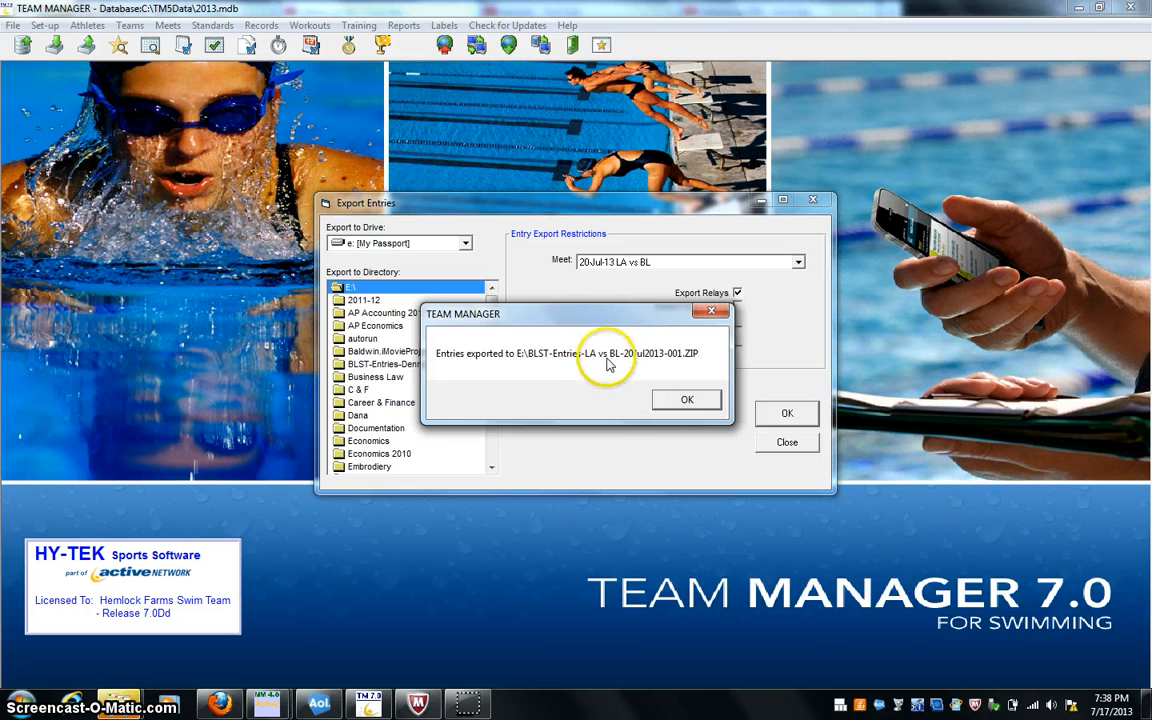
pyautogui.click(695, 401)
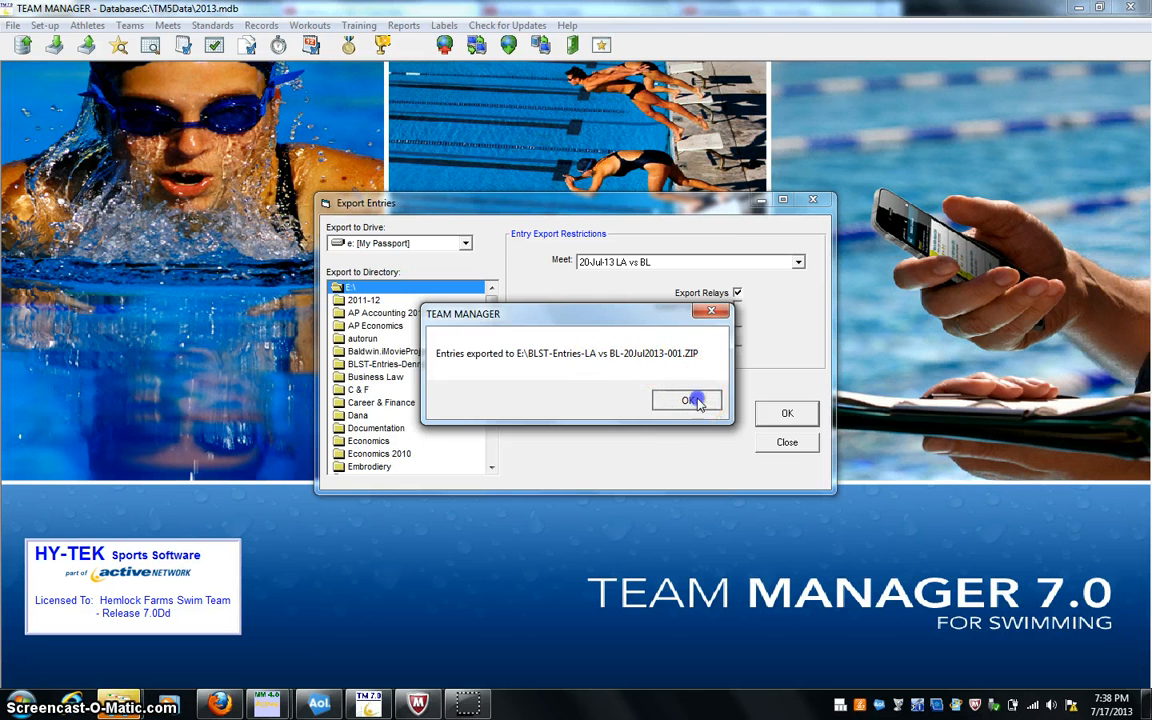
pyautogui.click(770, 446)
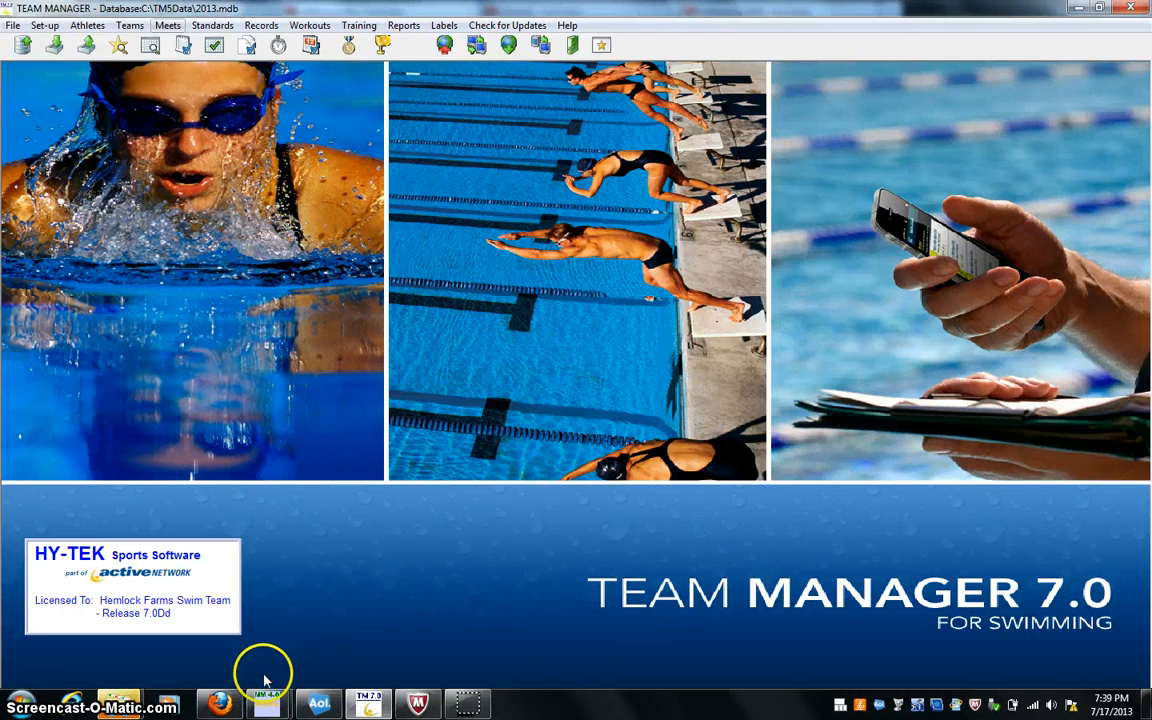
# - Switch to Meet Manager, declining the update check and dismissing the finished import report
pyautogui.click(265, 705)
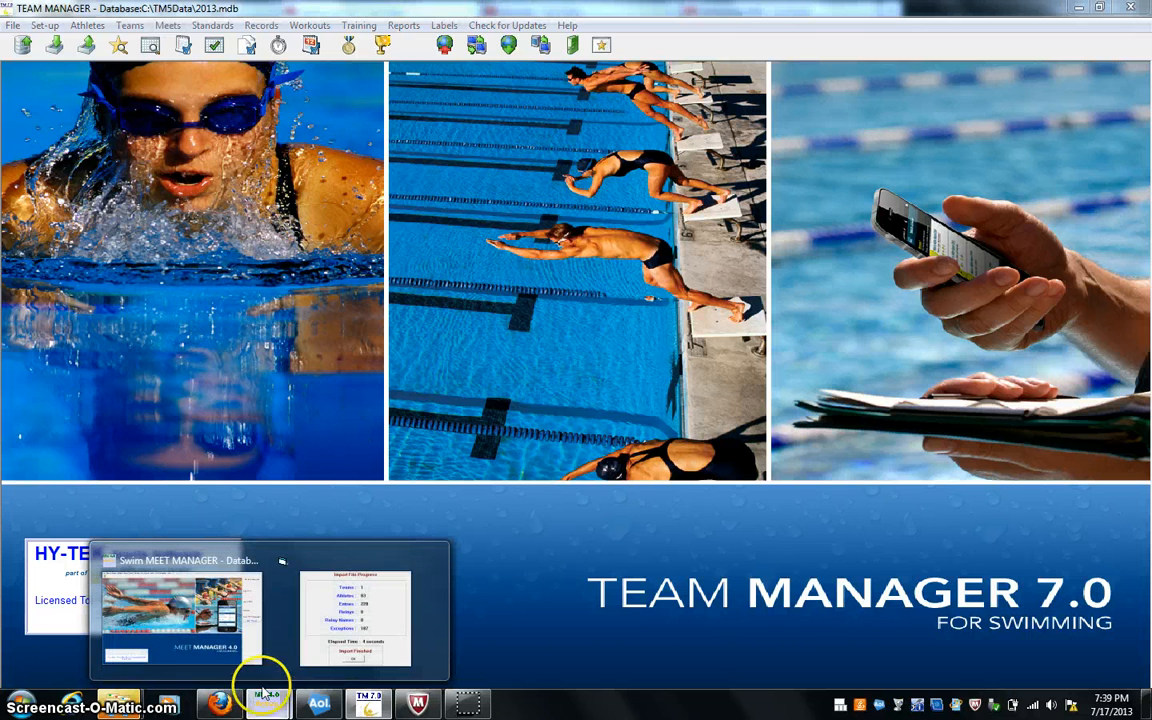
pyautogui.click(213, 612)
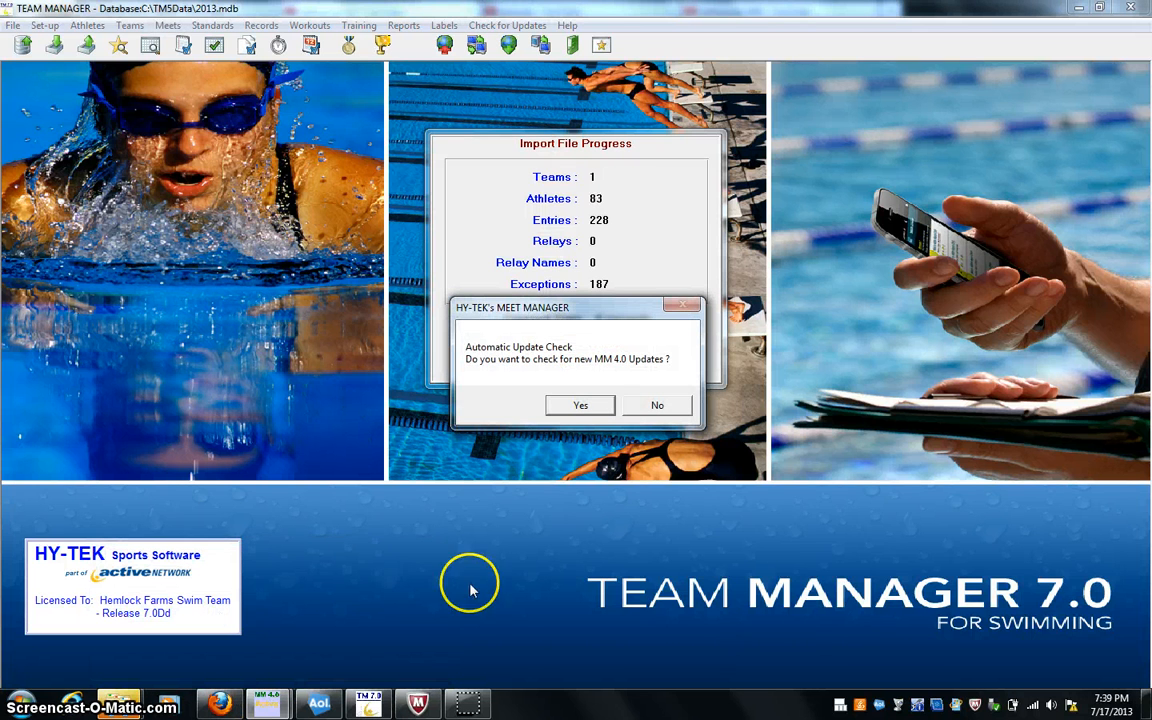
pyautogui.click(657, 404)
pyautogui.click(645, 405)
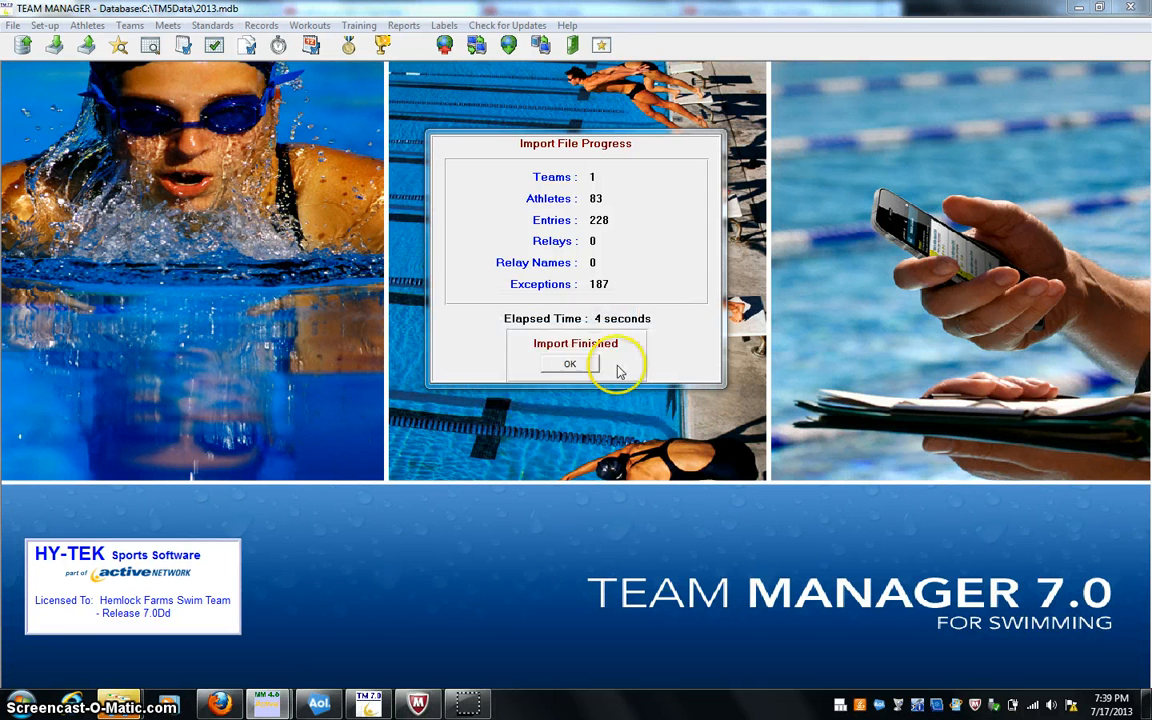
pyautogui.click(572, 366)
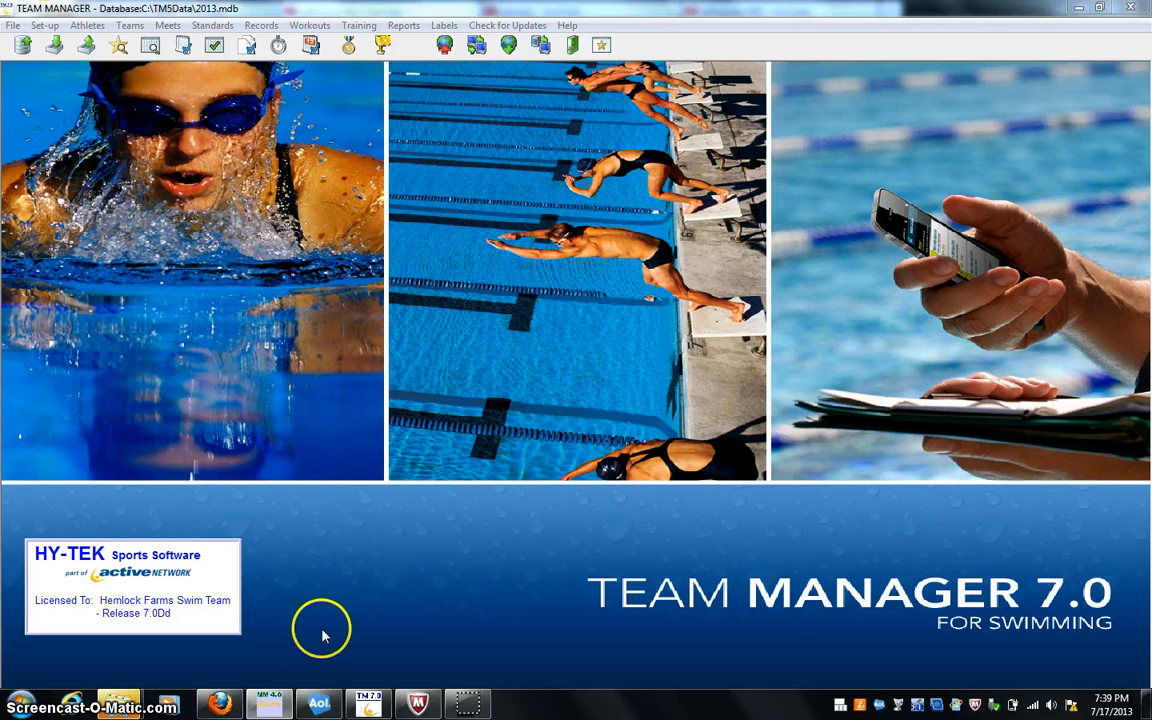
pyautogui.click(272, 705)
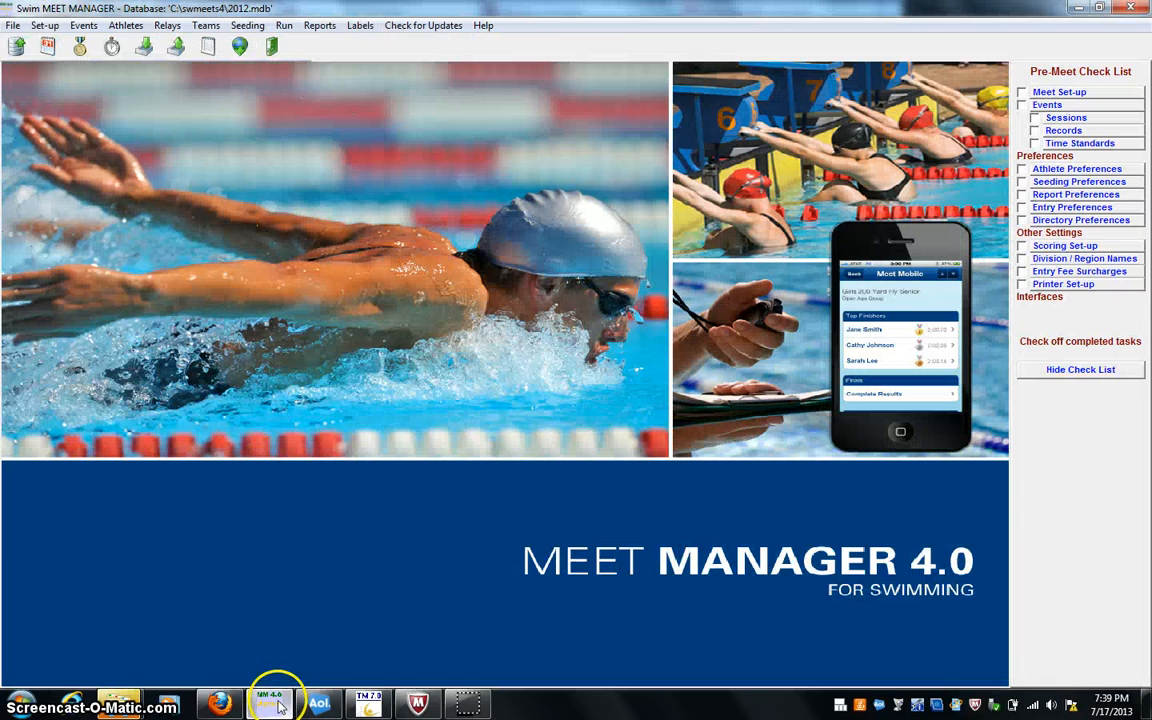
# - Try to export the standard meet events for Team Manager to C:\, with LCM and yards entry times not converted
pyautogui.click(14, 27)
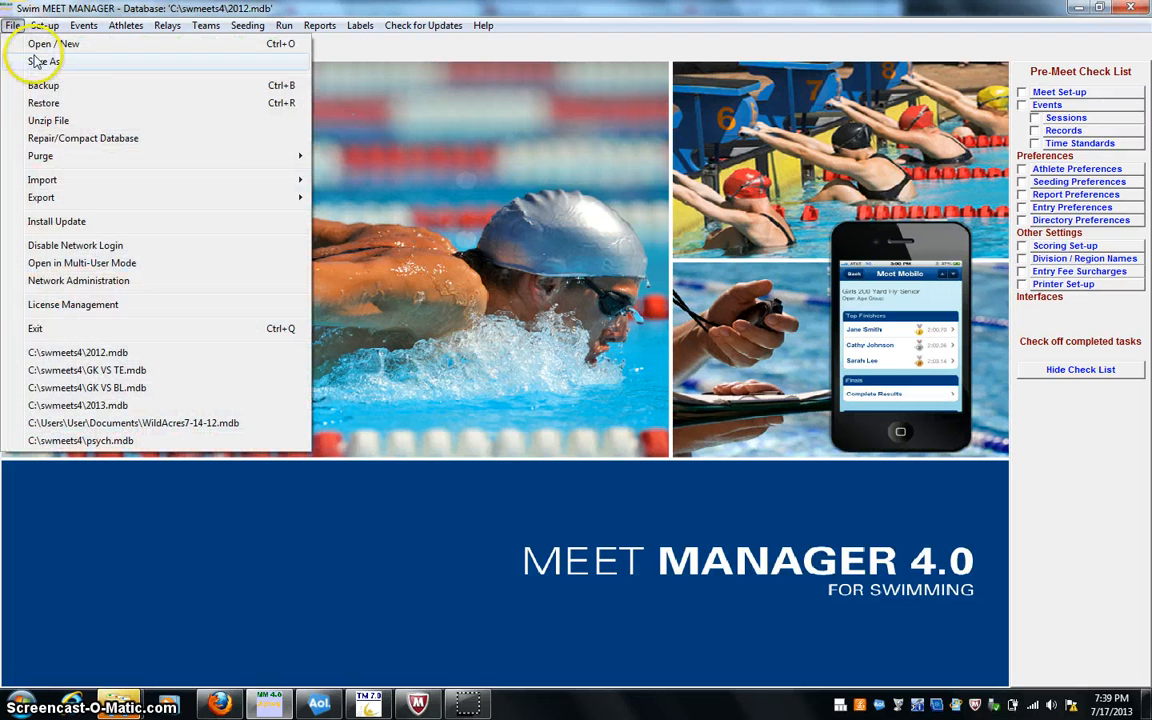
pyautogui.moveTo(292, 197)
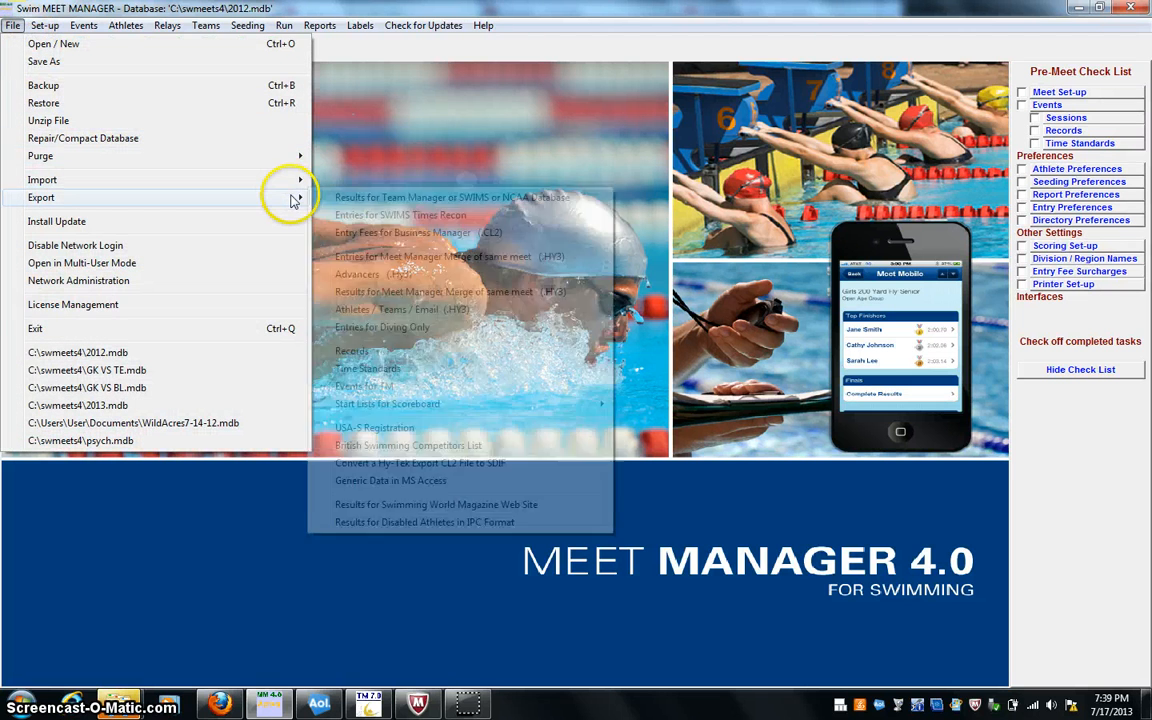
pyautogui.click(427, 390)
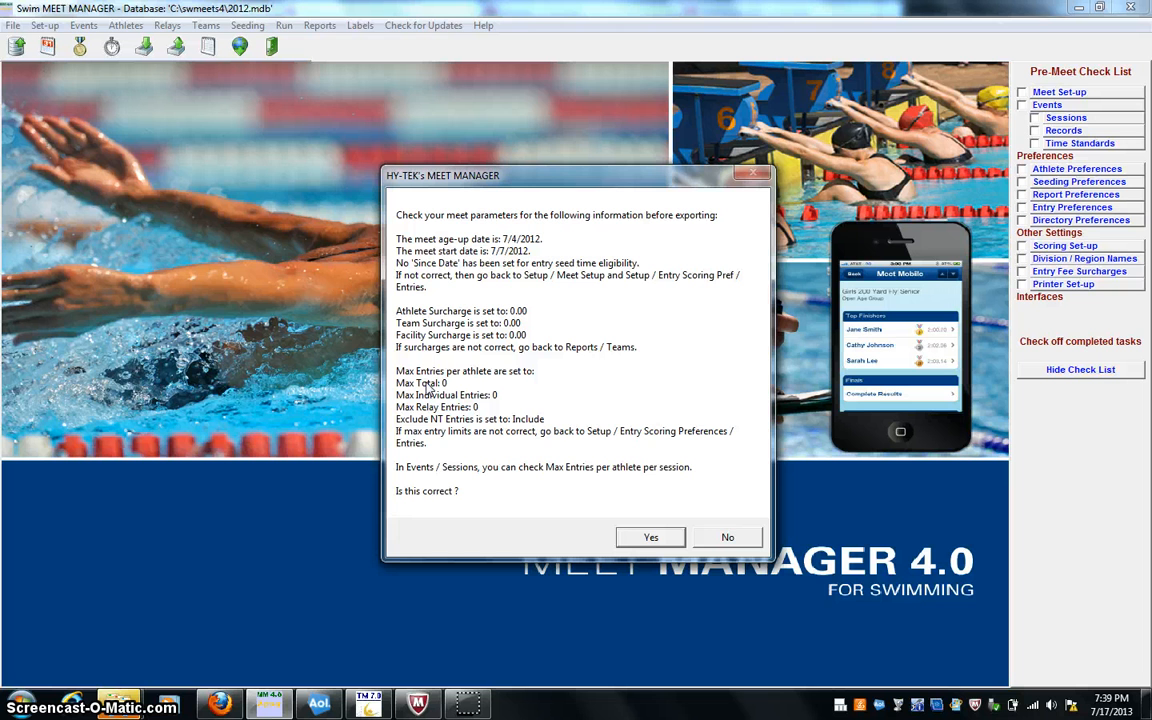
pyautogui.click(647, 537)
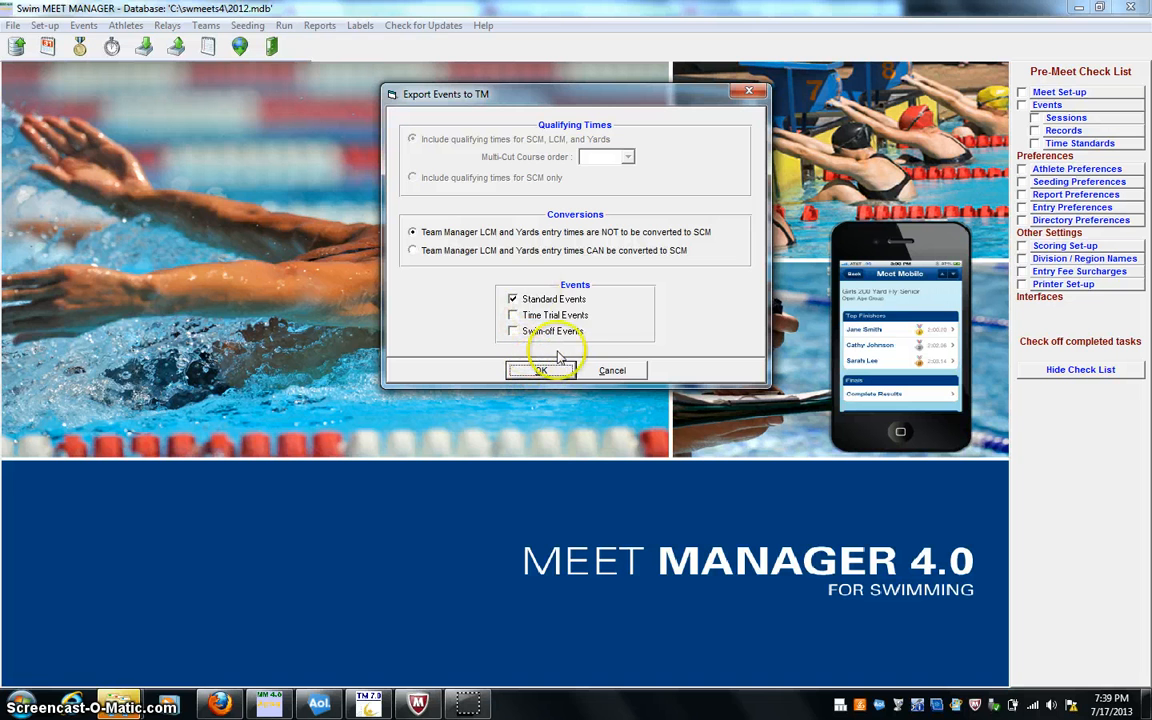
pyautogui.click(545, 369)
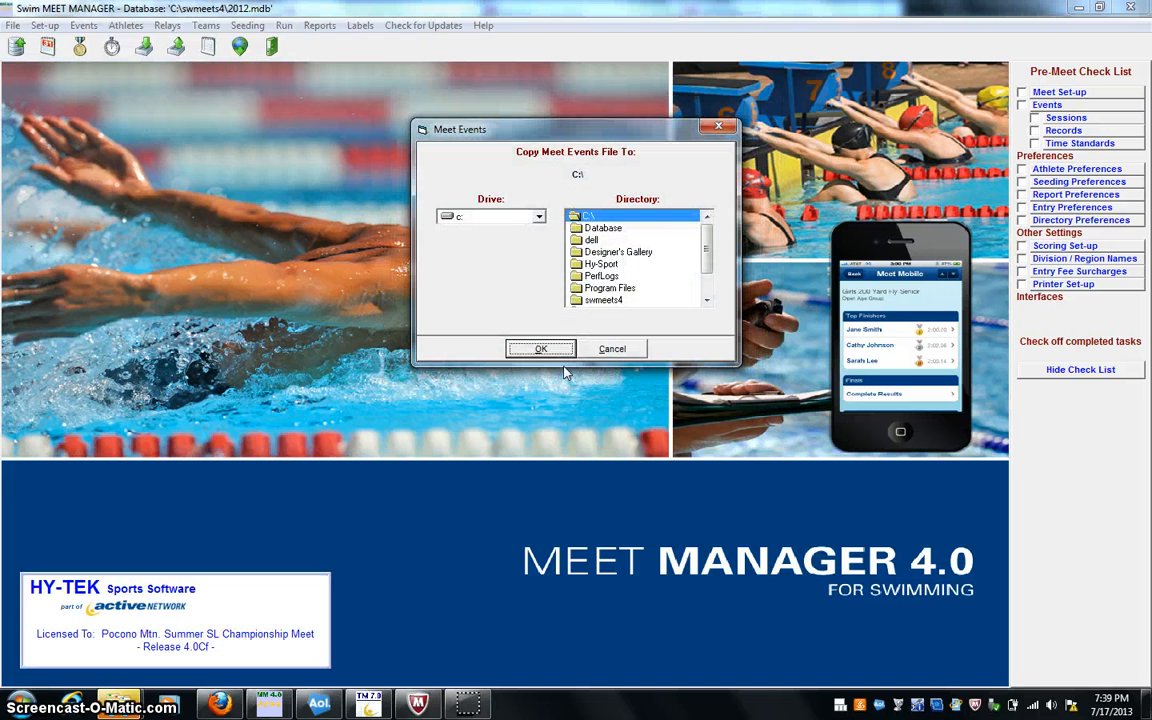
pyautogui.click(557, 355)
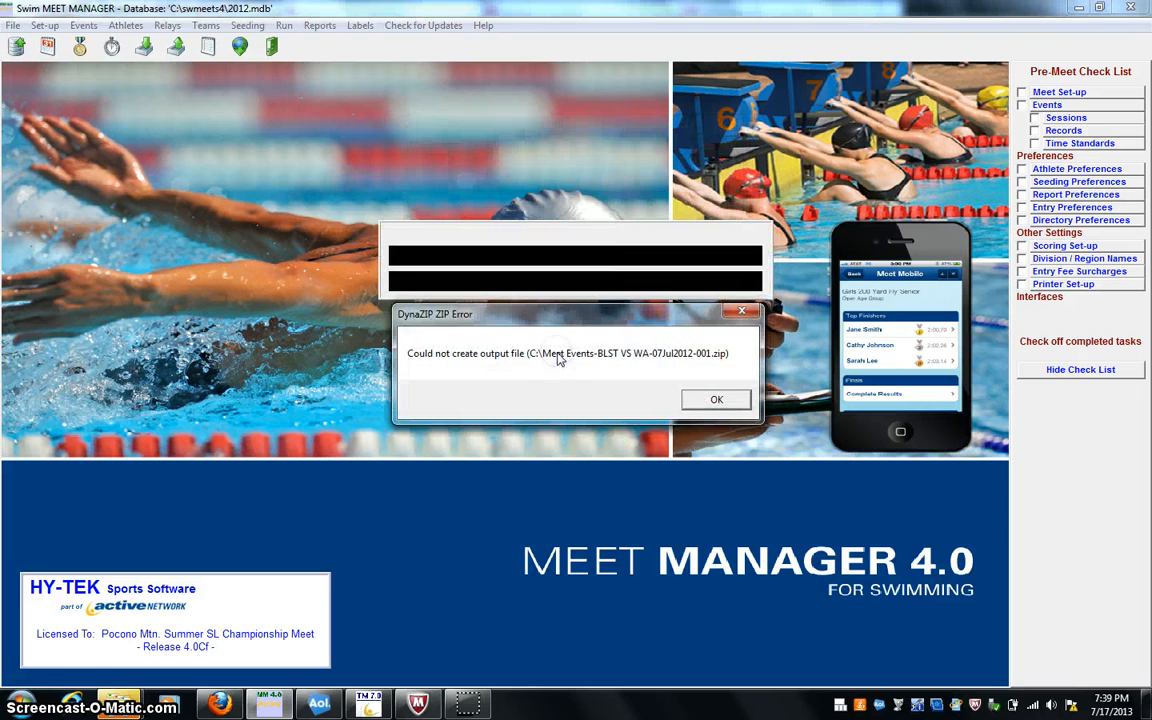
pyautogui.click(718, 401)
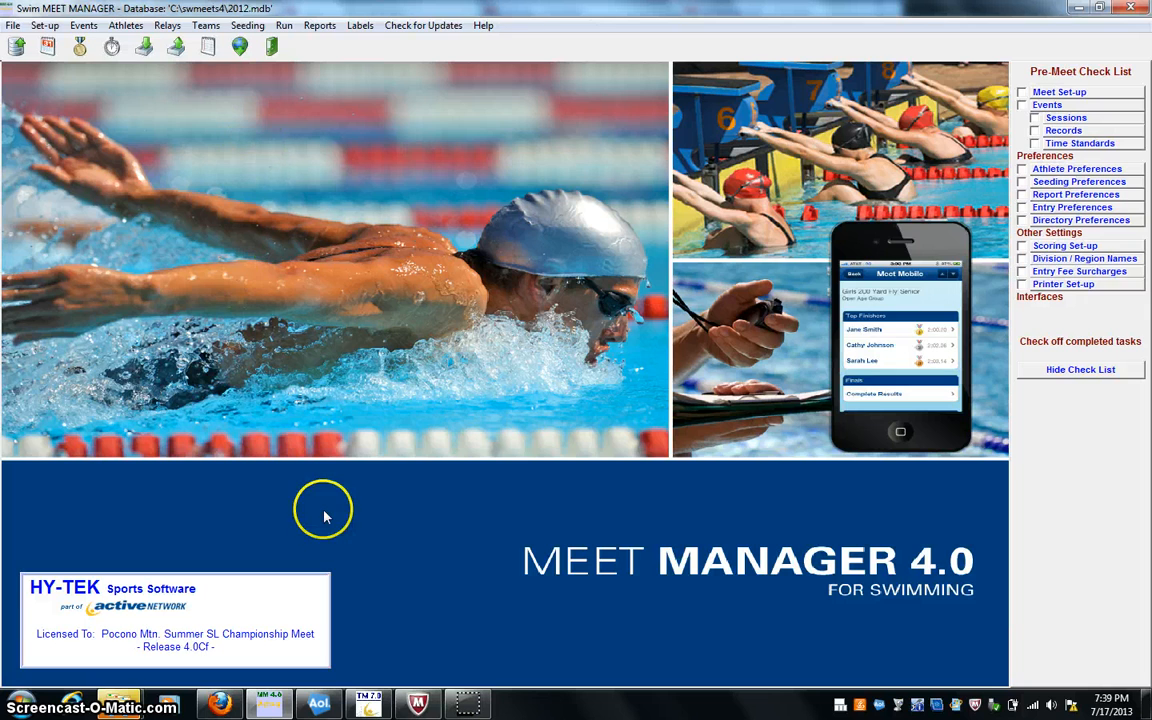
# - Switch to Team Manager and locate the import option for meet events without running it
pyautogui.click(360, 704)
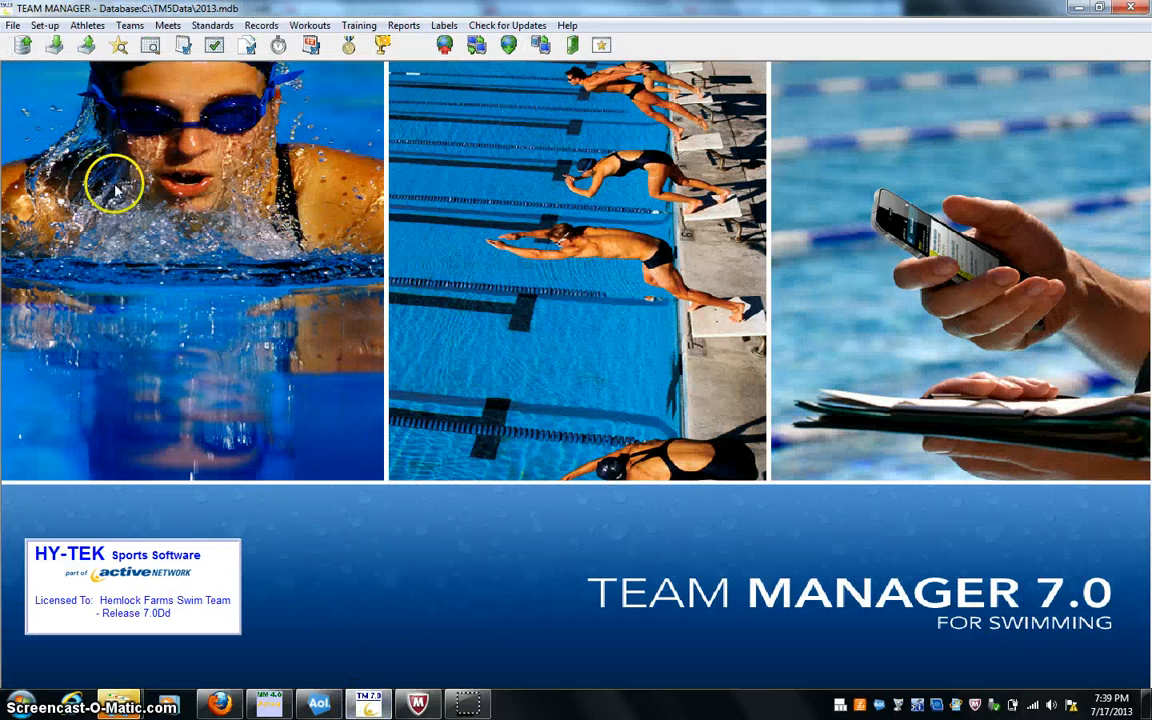
pyautogui.click(13, 25)
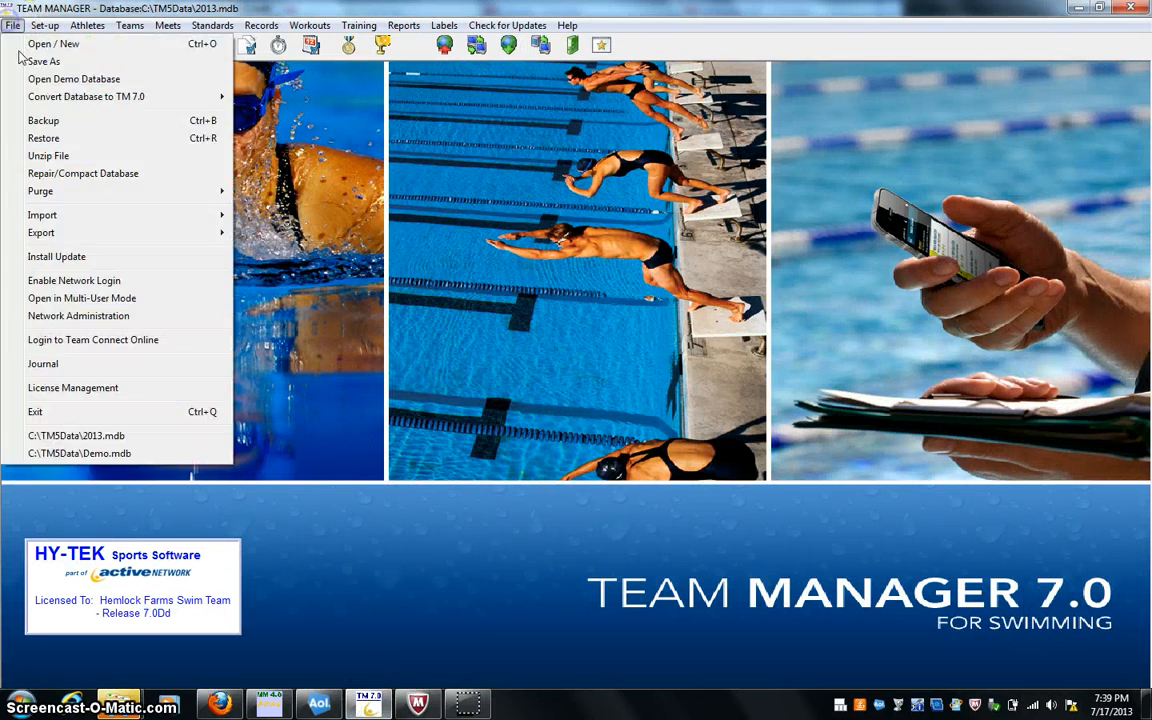
pyautogui.moveTo(170, 221)
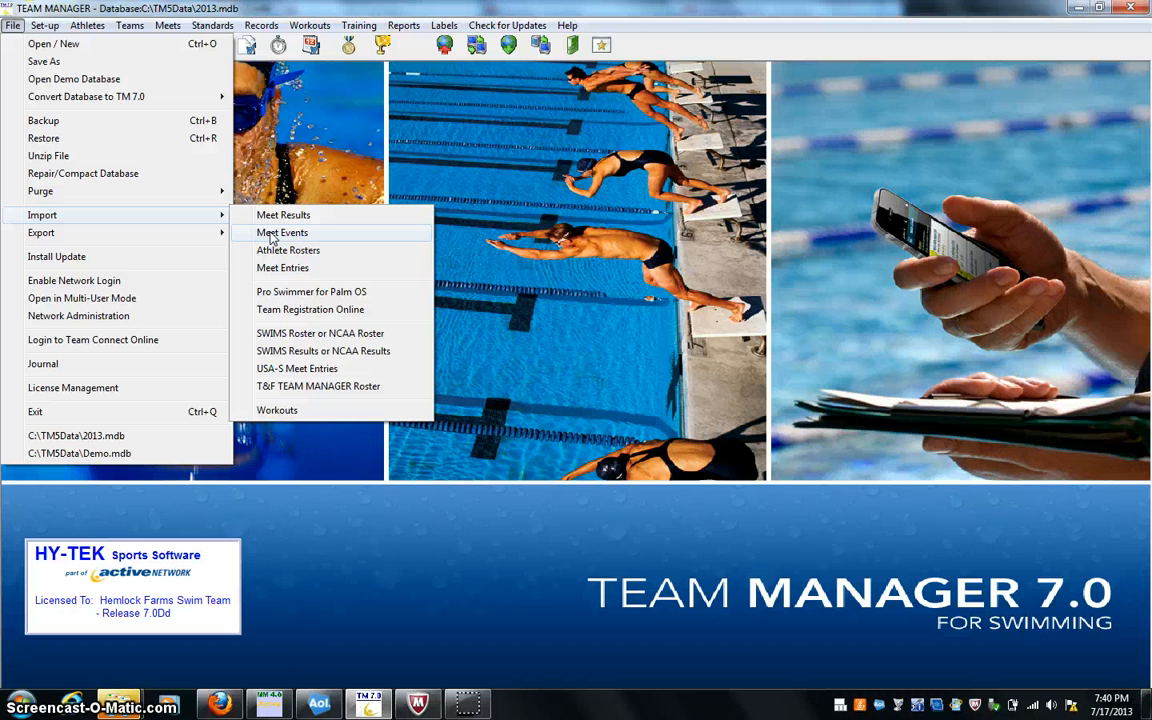
pyautogui.click(291, 106)
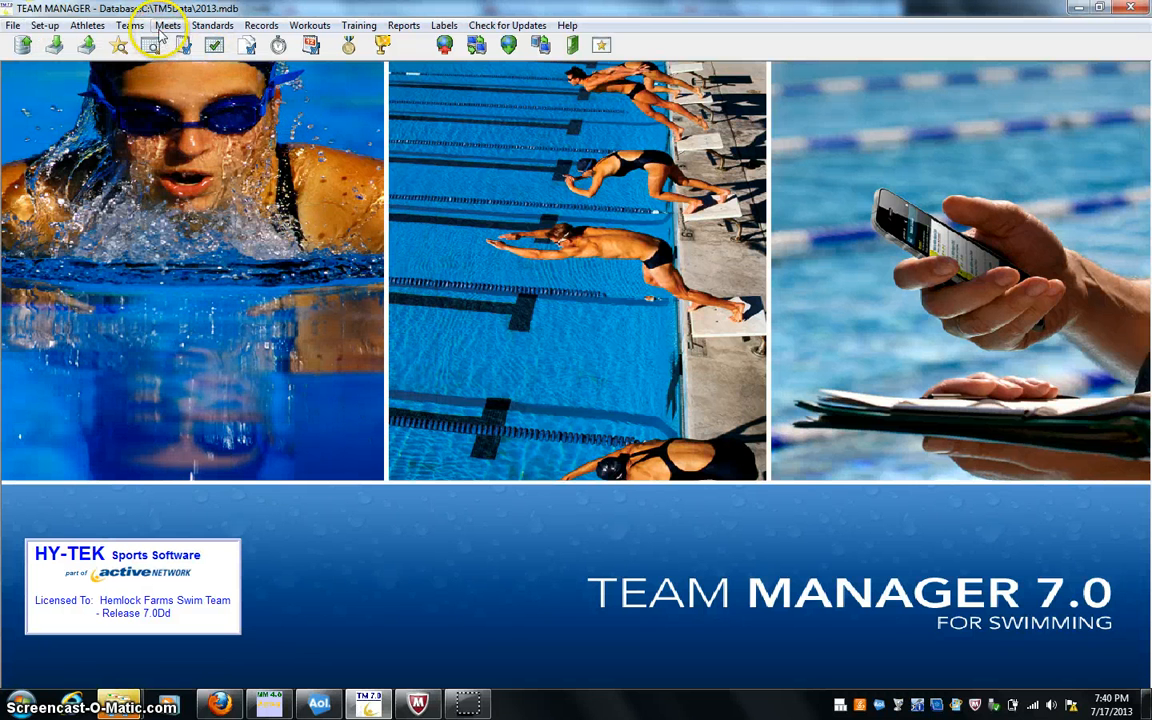
# - Open the LA vs BL meet's event list, try to add individual event 65 without an age range, and leave the meet list
pyautogui.click(163, 27)
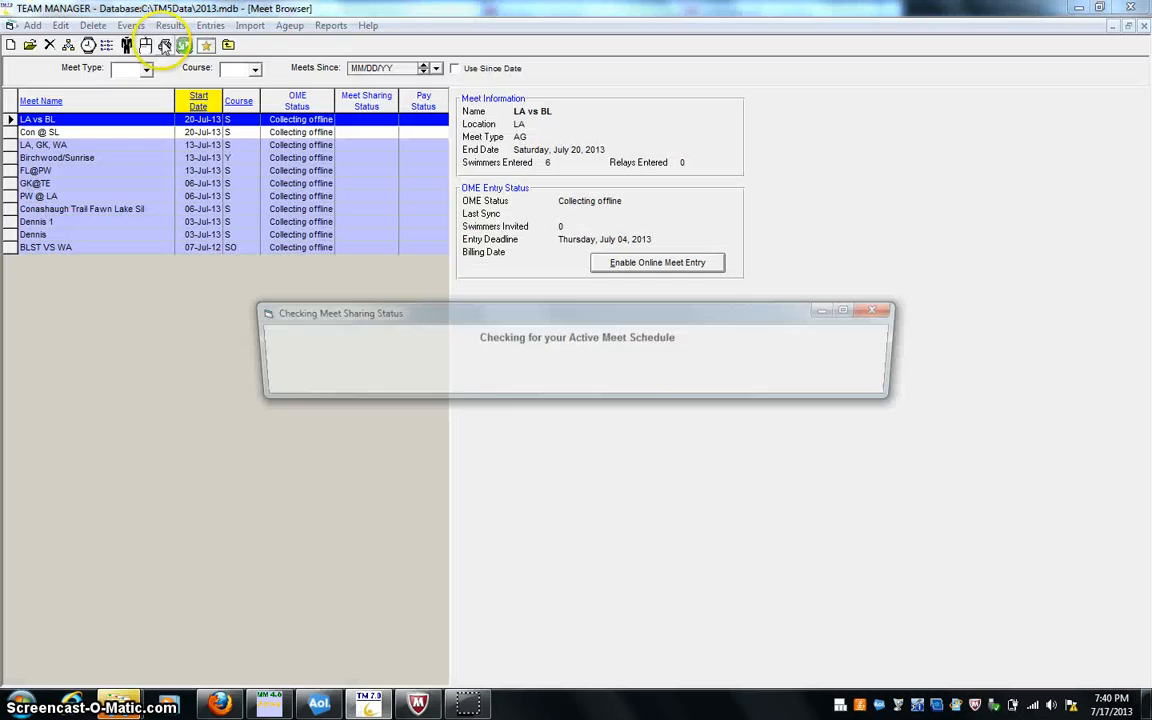
pyautogui.click(136, 26)
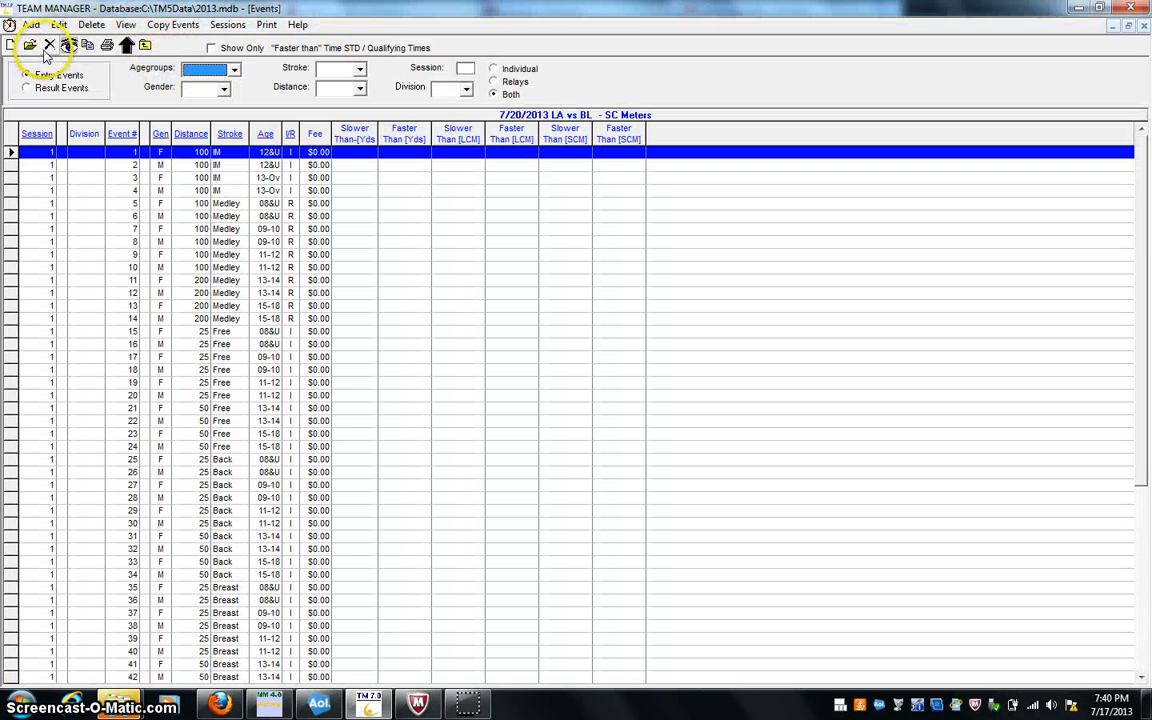
pyautogui.click(32, 24)
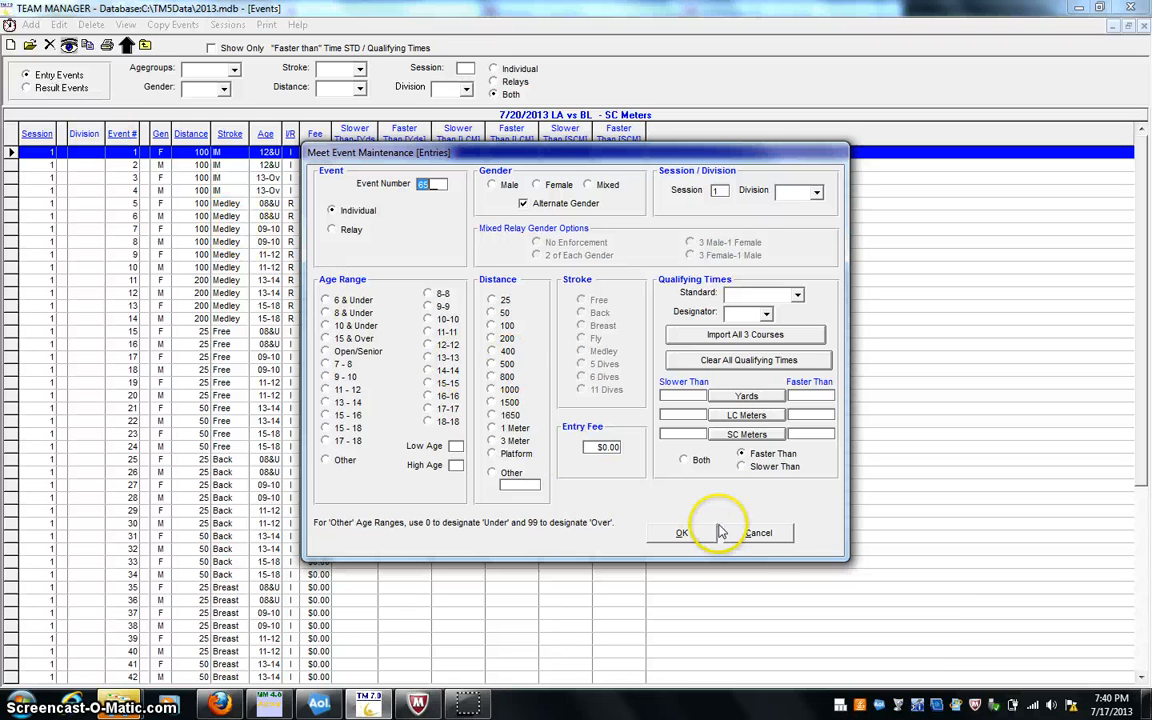
pyautogui.click(683, 532)
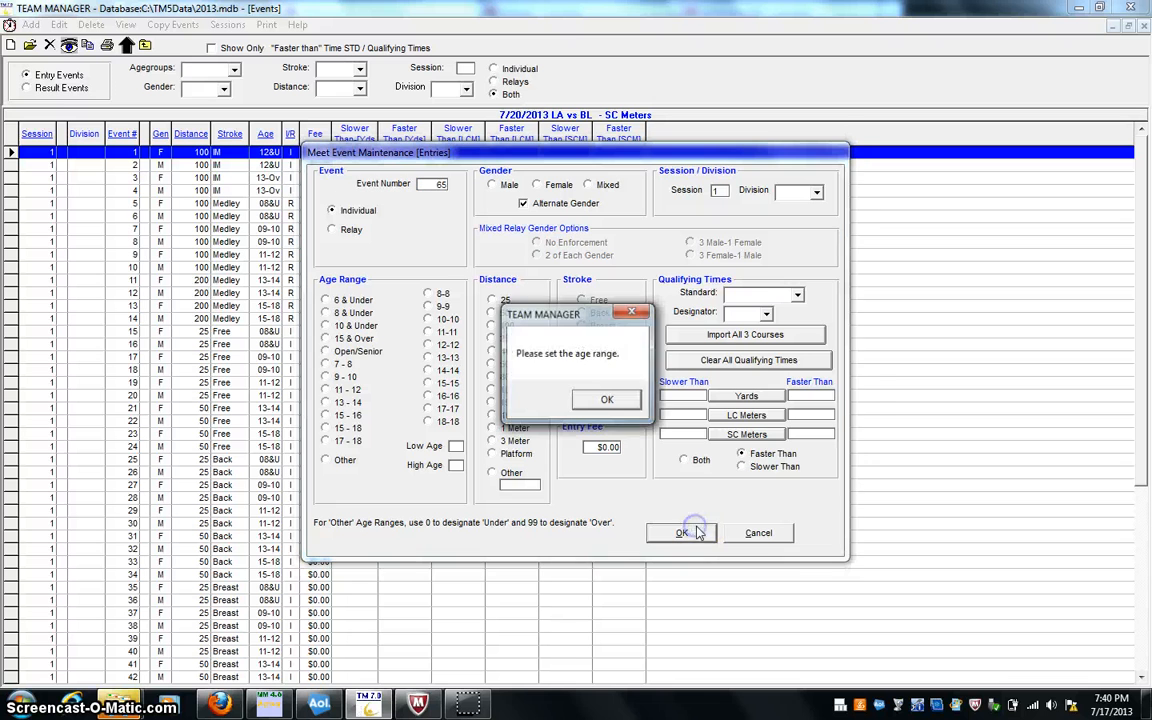
pyautogui.click(628, 404)
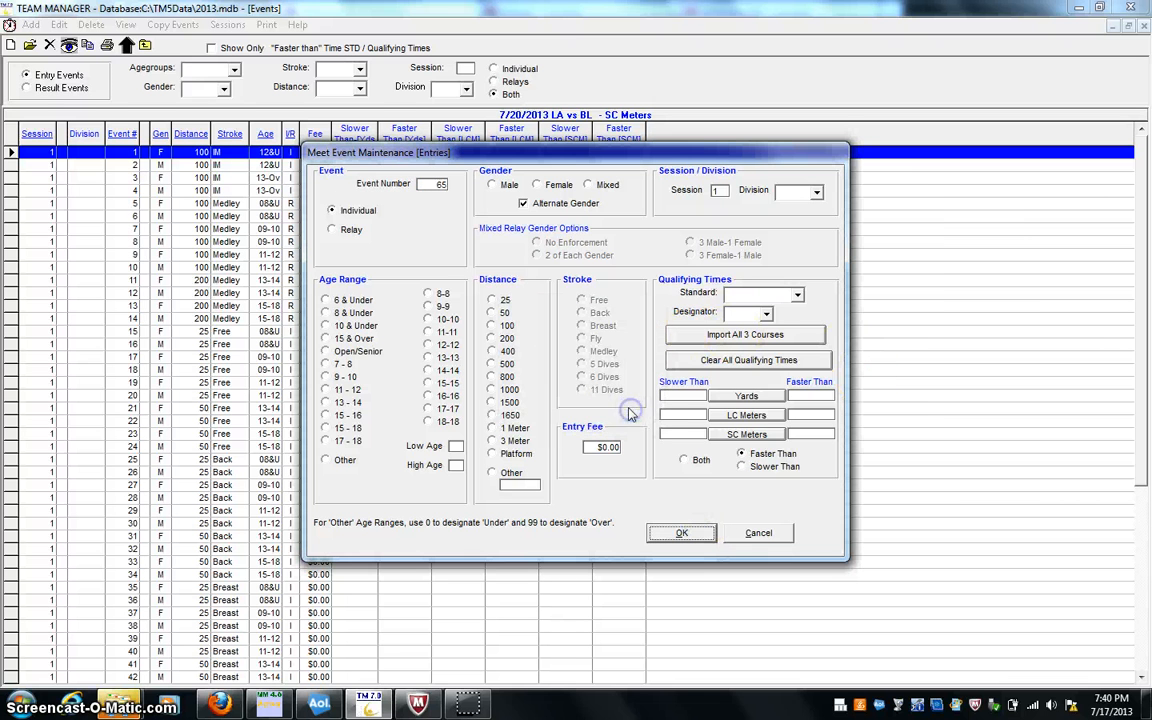
pyautogui.click(785, 533)
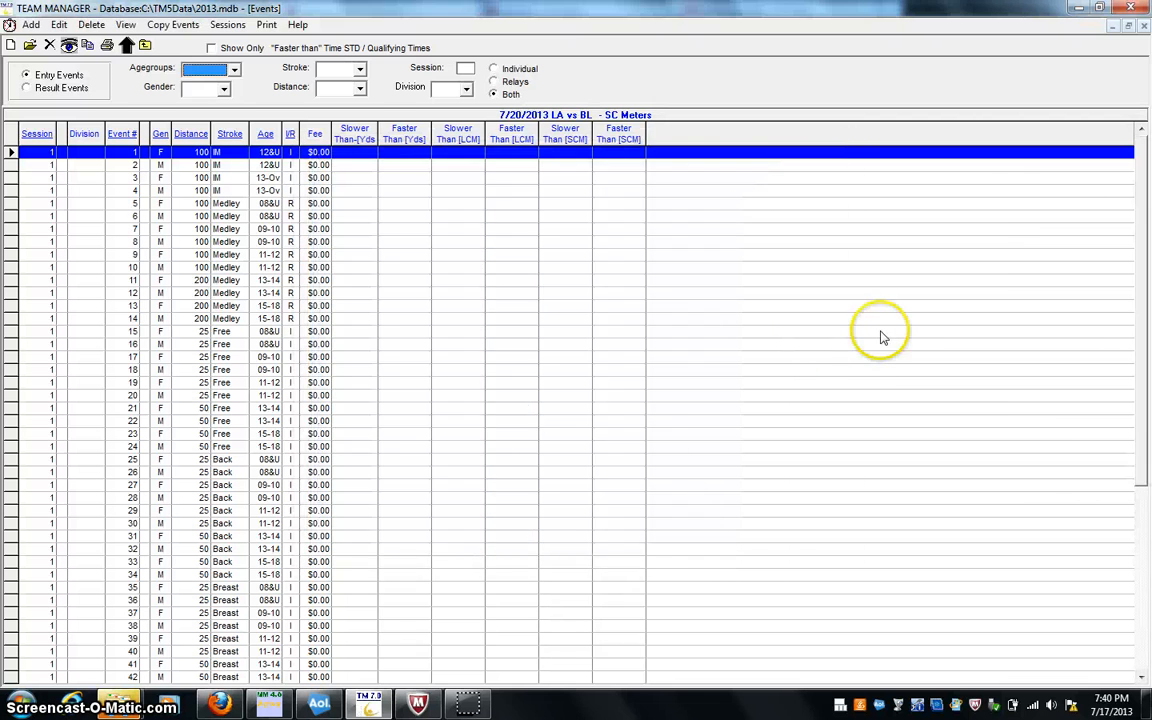
pyautogui.click(1143, 25)
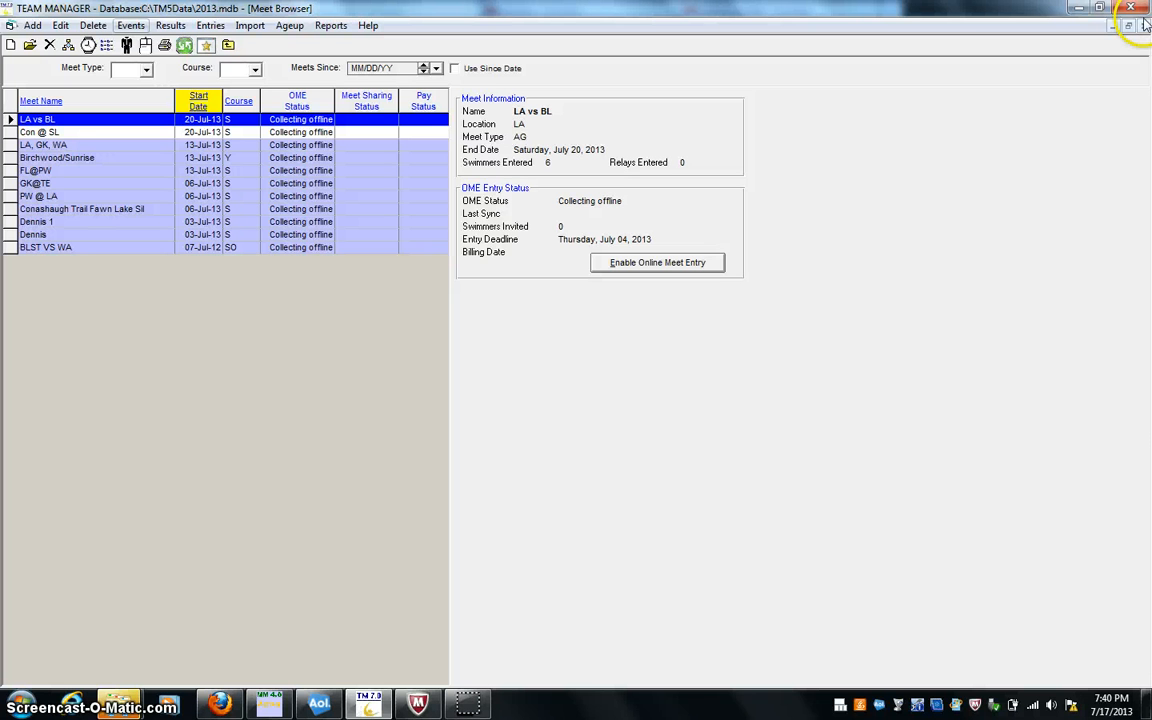
pyautogui.click(1143, 25)
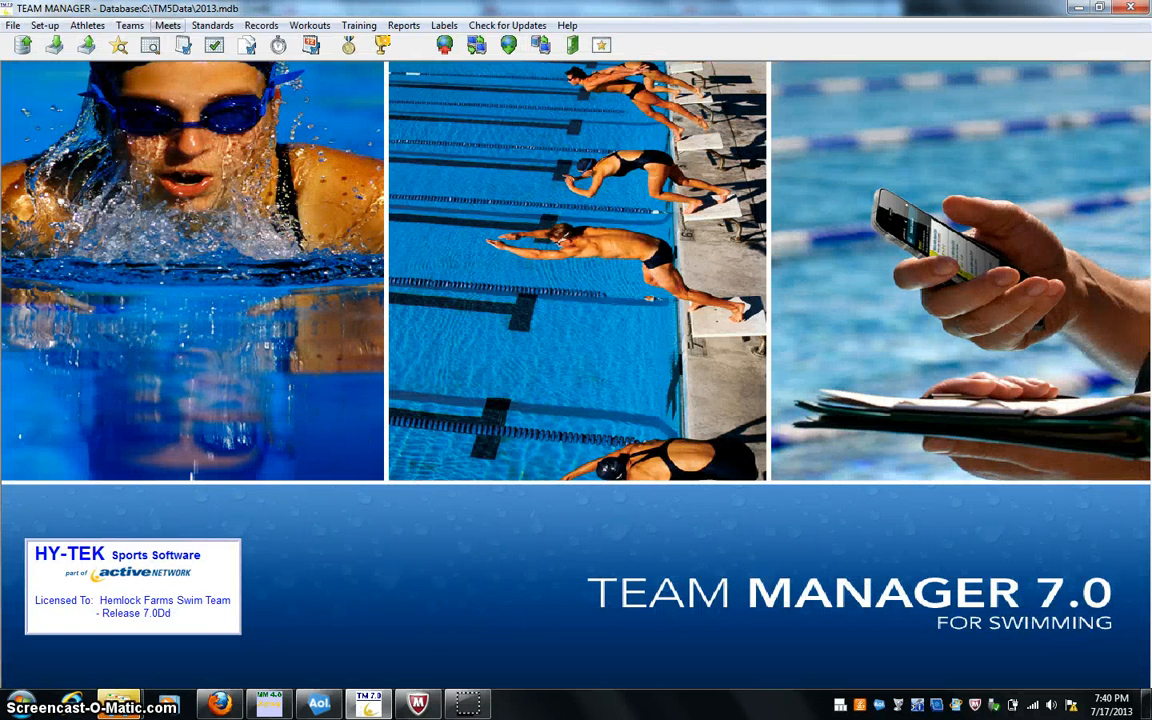
# - Look through the available administrative, performance and meet reports, including Meet Entries, without generating one
pyautogui.click(394, 30)
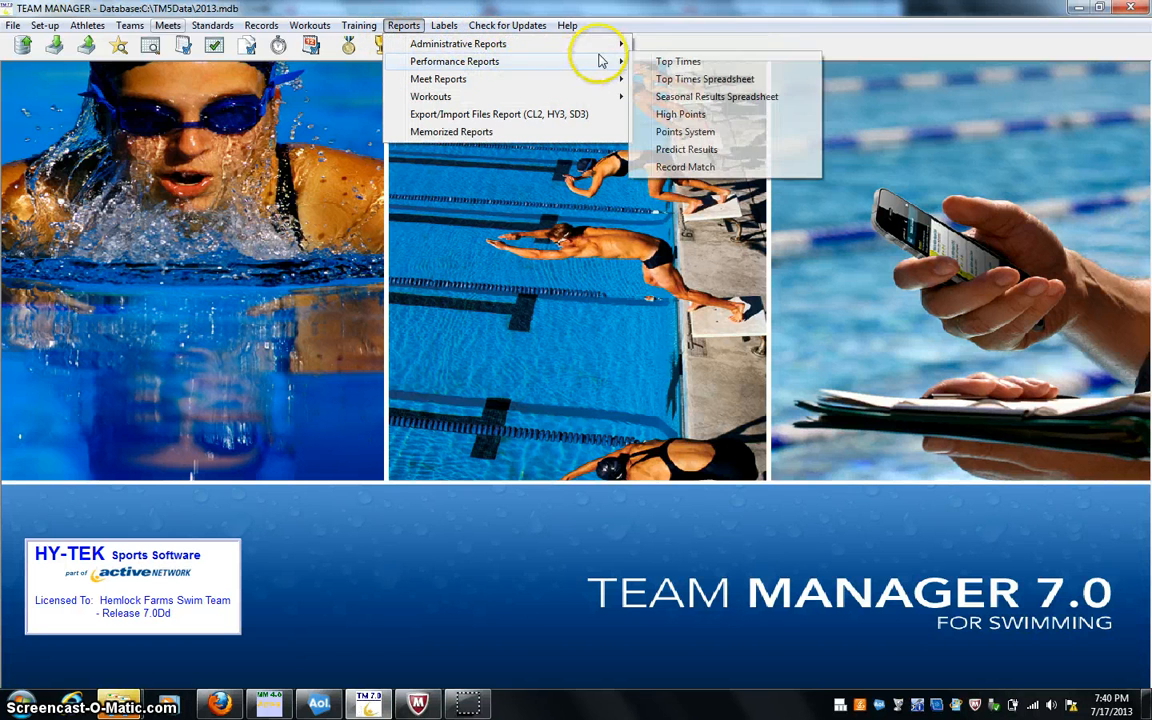
pyautogui.moveTo(622, 47)
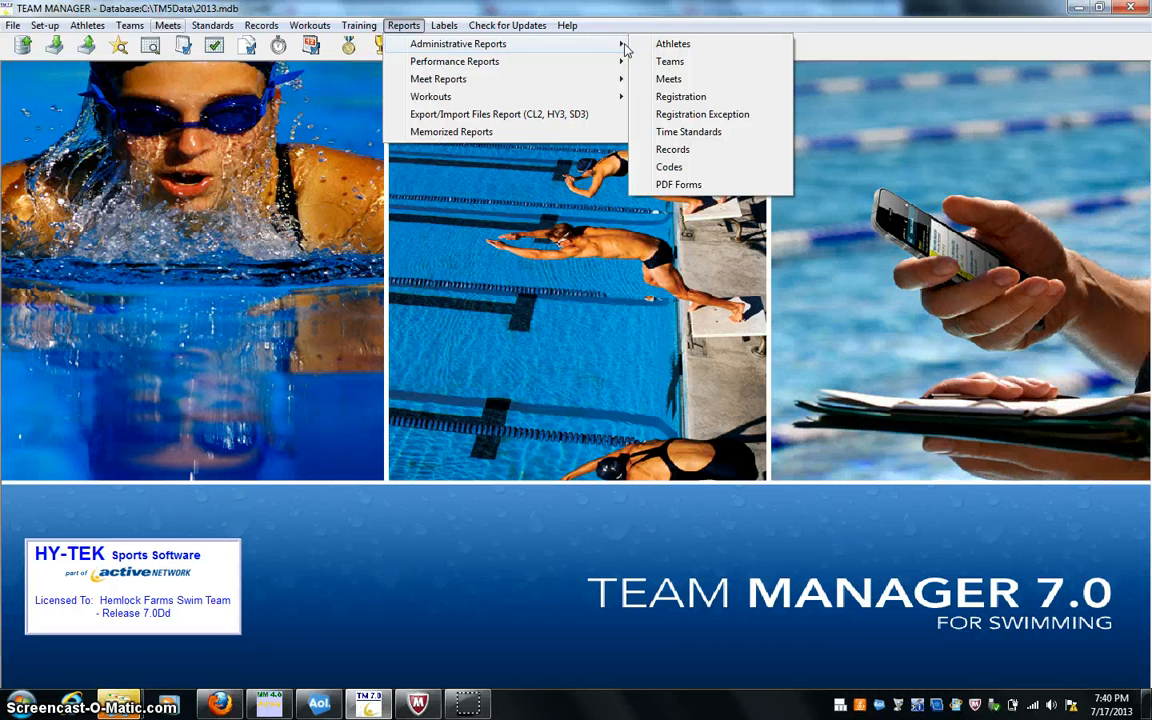
pyautogui.click(618, 79)
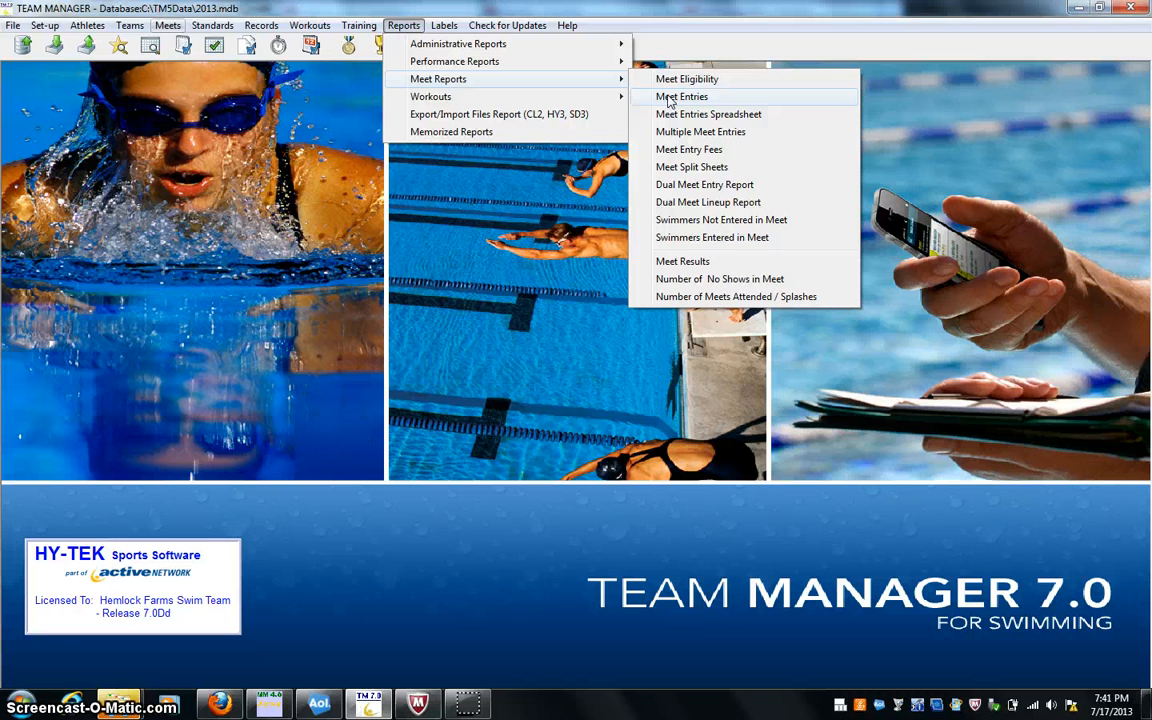
pyautogui.click(950, 115)
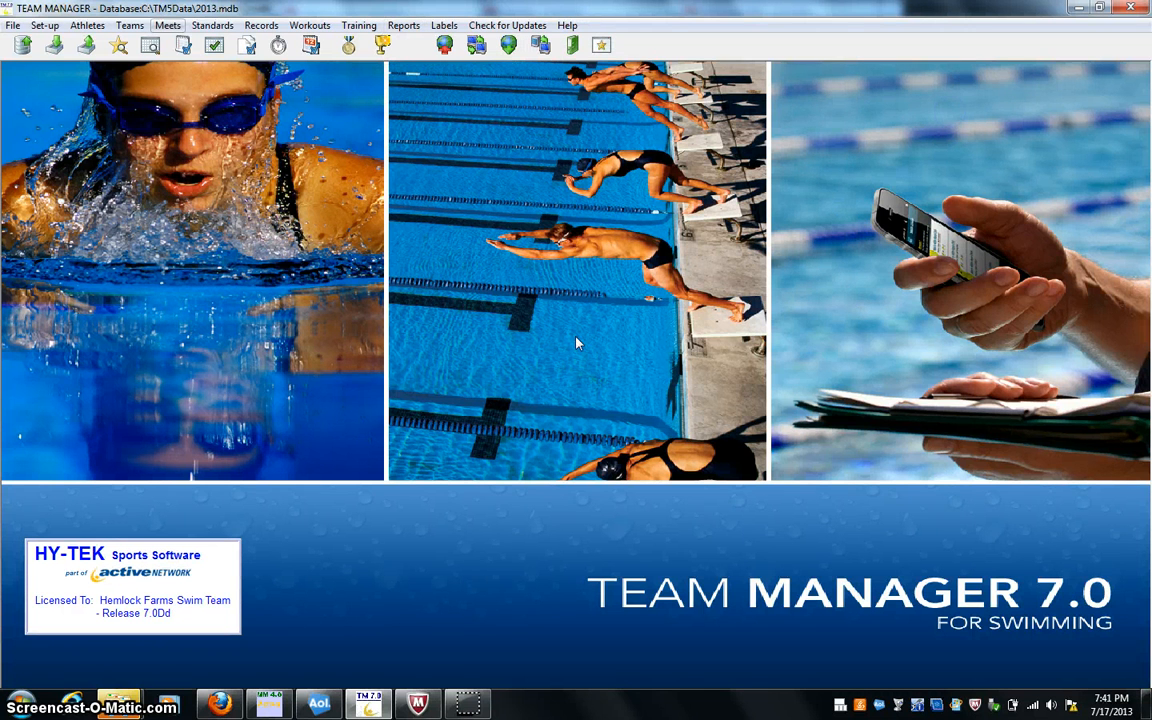
pyautogui.click(457, 640)
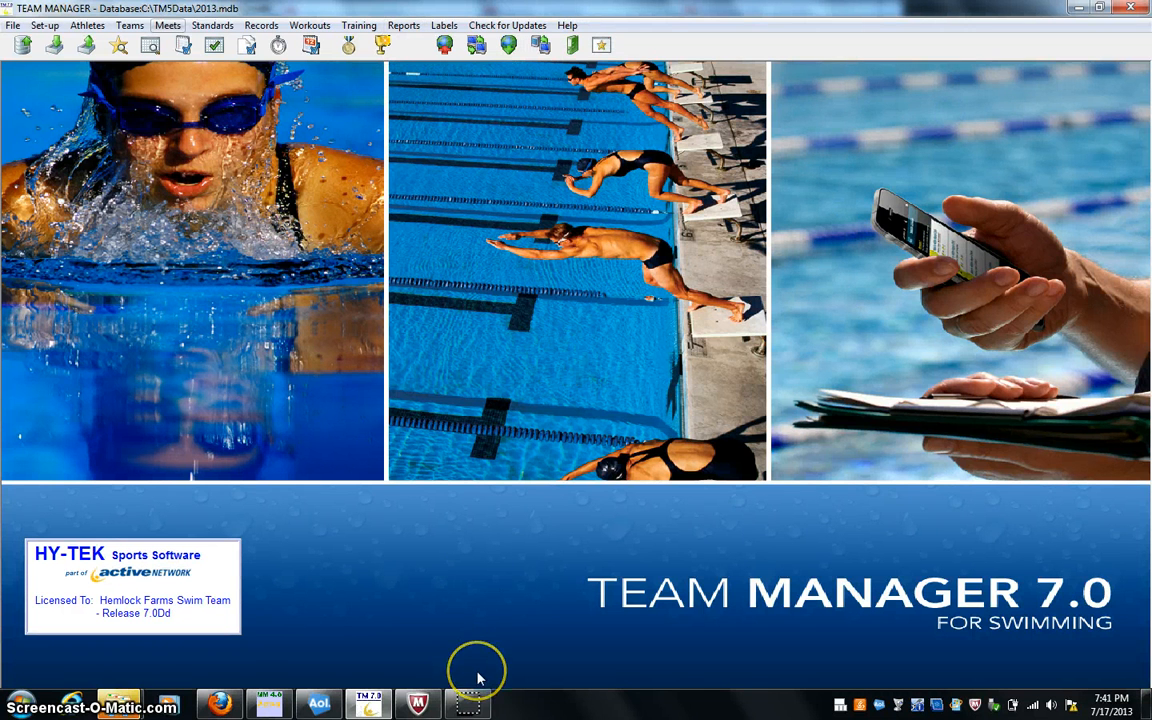